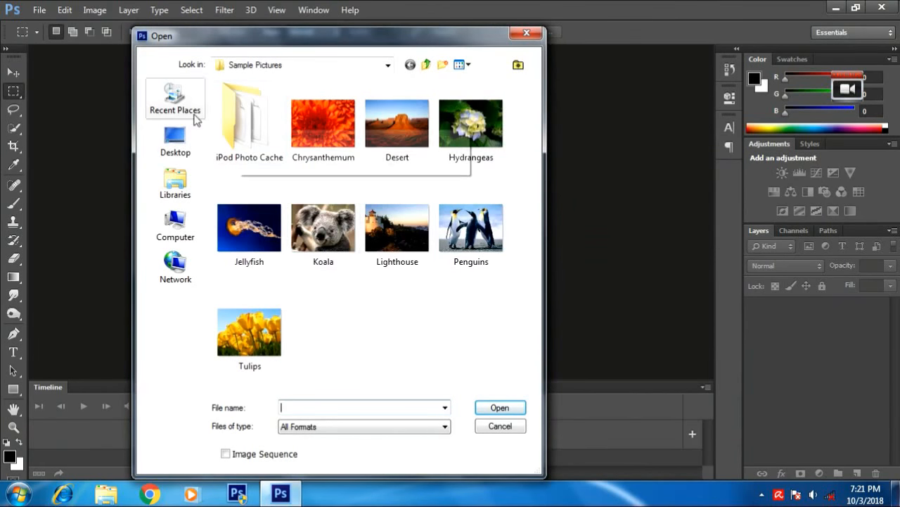
- Open the IMG_0390 photo from the Desktop folder
{"action": "left_click", "coordinate": [181, 149]}
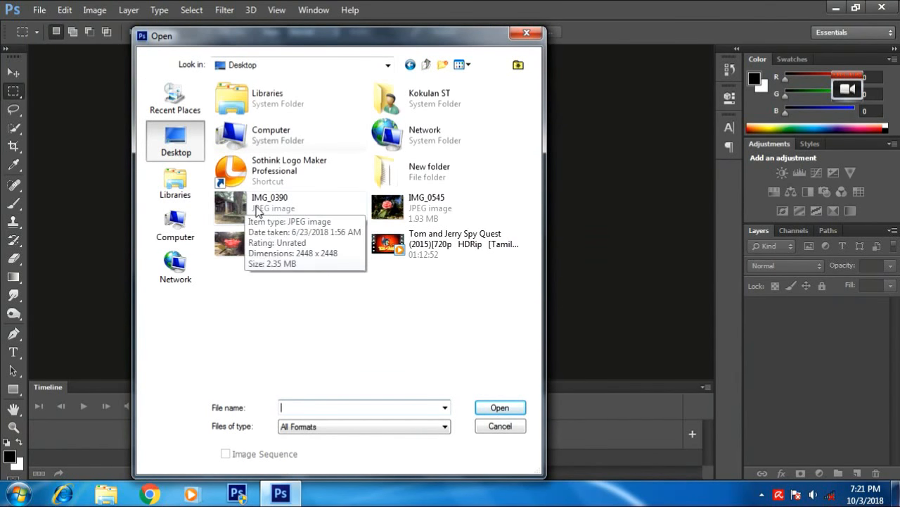
{"action": "double_click", "coordinate": [255, 205]}
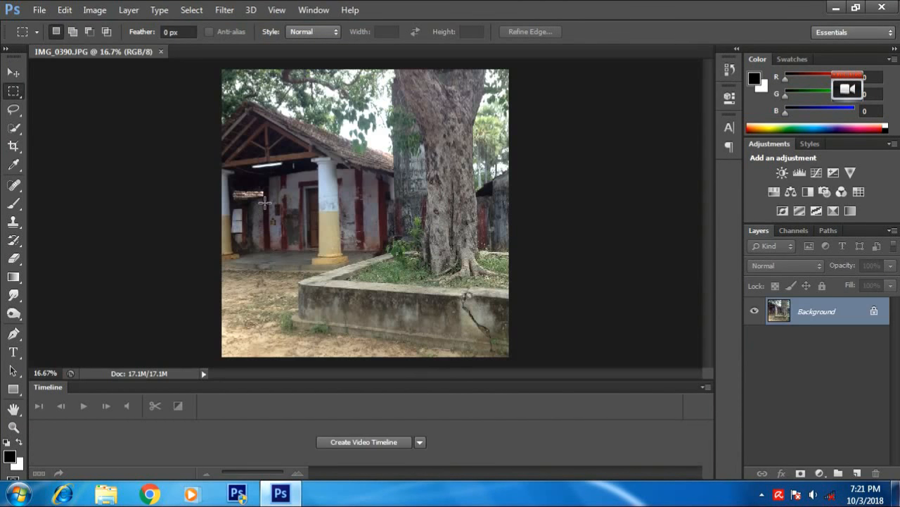
{"action": "left_click", "coordinate": [96, 10]}
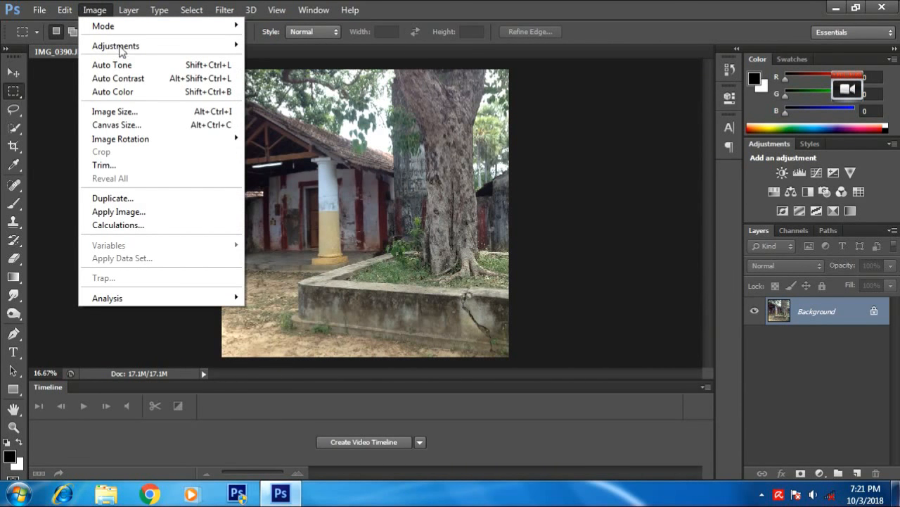
{"action": "mouse_move", "coordinate": [122, 50]}
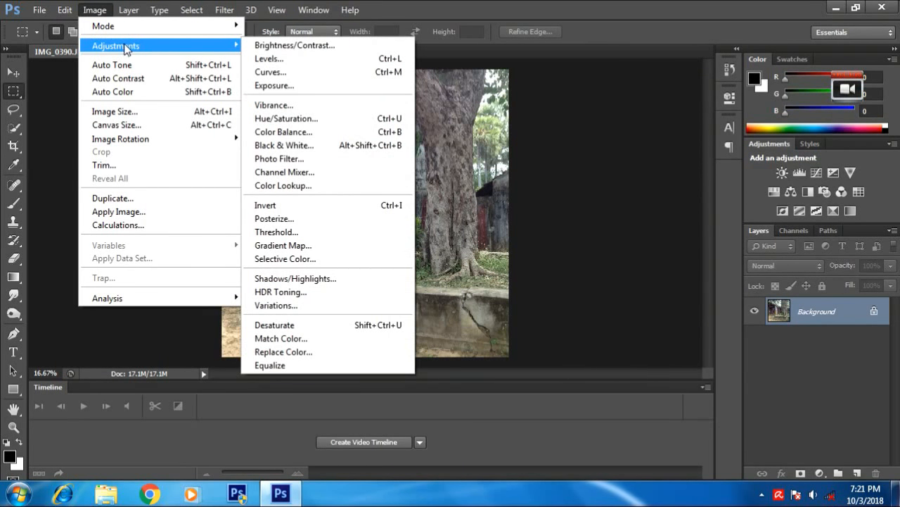
{"action": "left_click", "coordinate": [650, 287]}
- Convert the background into a regular layer, duplicate it, and select the duplicate
{"action": "double_click", "coordinate": [853, 310]}
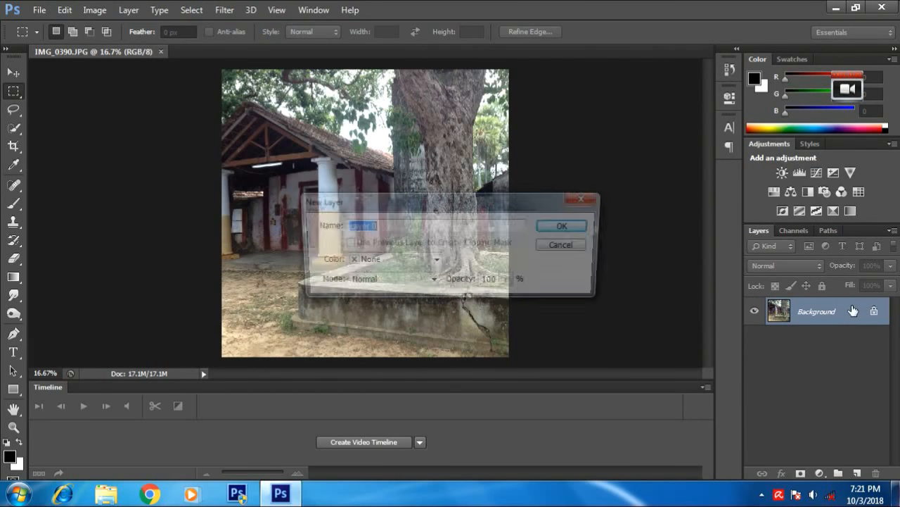
{"action": "left_click", "coordinate": [567, 226]}
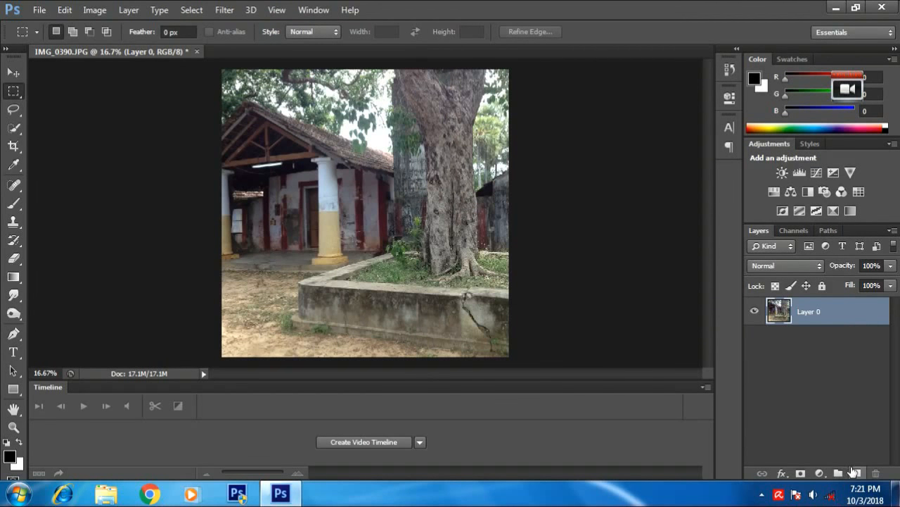
{"action": "left_click", "coordinate": [856, 472]}
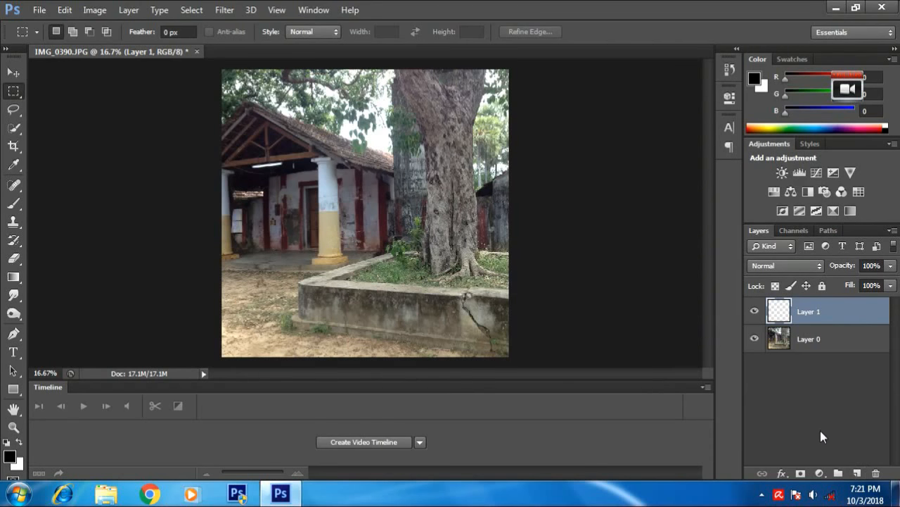
{"action": "key", "text": "ctrl+z"}
{"action": "key", "text": "ctrl+j"}
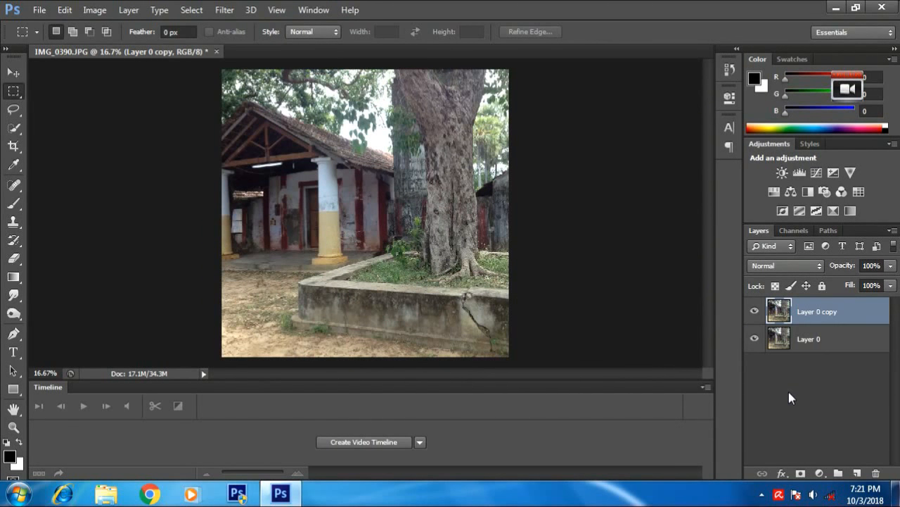
{"action": "left_click", "coordinate": [818, 353]}
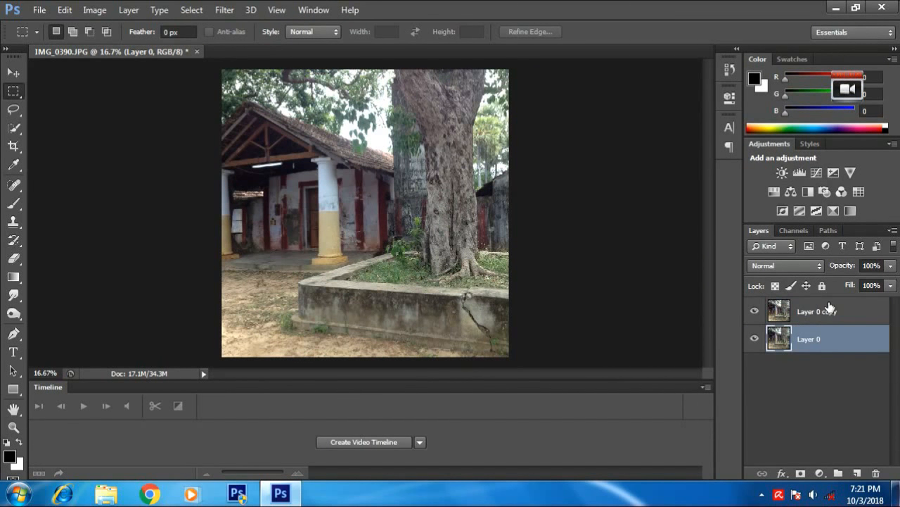
{"action": "left_click", "coordinate": [816, 312]}
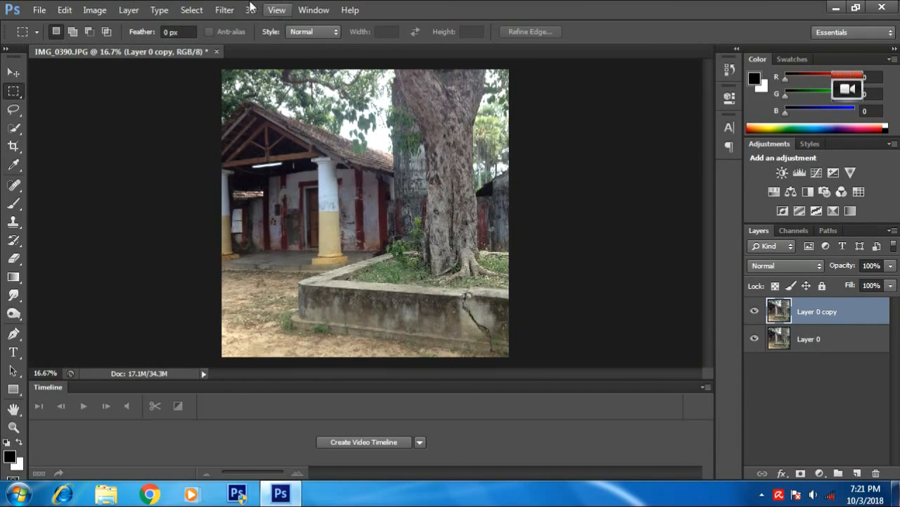
- Start the HDR Toning adjustment, accept flattening the document, and move its dialog clear of the photo
{"action": "left_click", "coordinate": [94, 10]}
{"action": "mouse_move", "coordinate": [156, 47]}
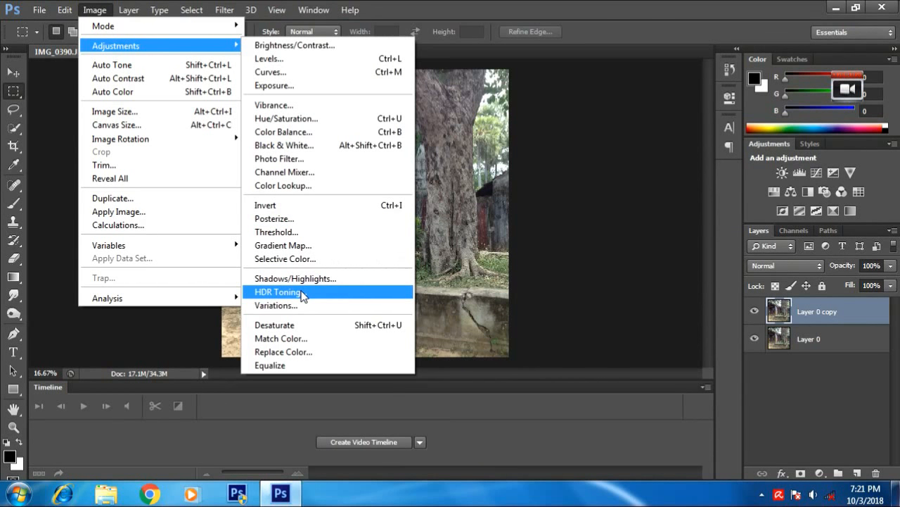
{"action": "left_click", "coordinate": [303, 292]}
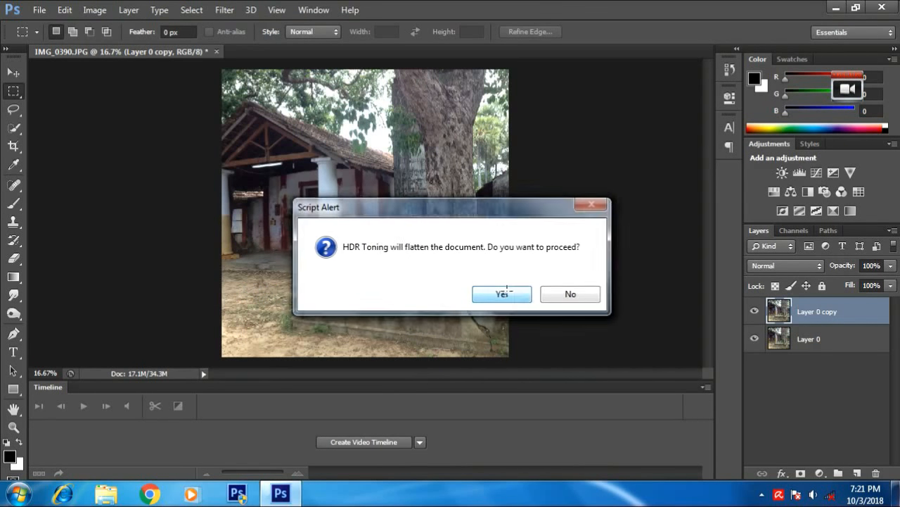
{"action": "left_click", "coordinate": [506, 291]}
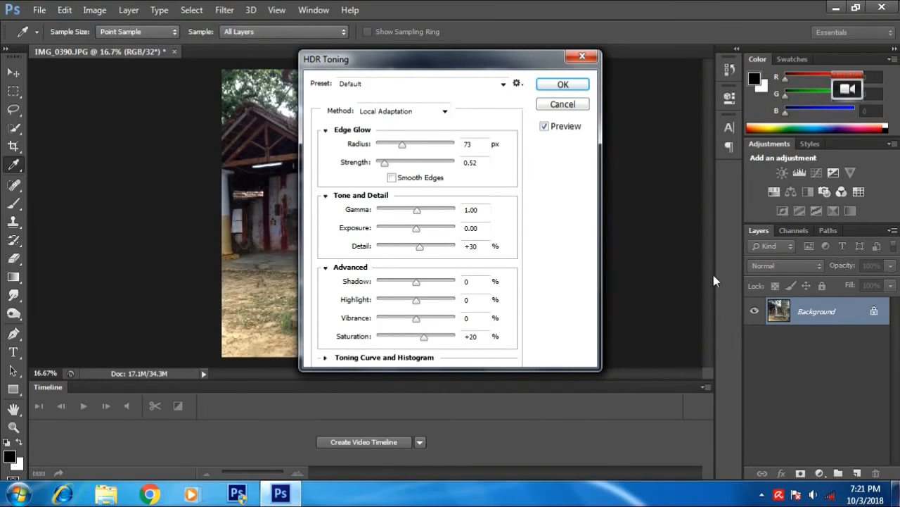
{"action": "left_click_drag", "start_coordinate": [453, 69], "coordinate": [723, 62]}
- Try an edge glow radius of 87 px and look through the toning methods, keeping Local Adaptation
{"action": "mouse_move", "coordinate": [676, 159]}
{"action": "left_mouse_down"}
{"action": "mouse_move", "coordinate": [704, 154]}
{"action": "mouse_move", "coordinate": [681, 164]}
{"action": "left_mouse_up"}
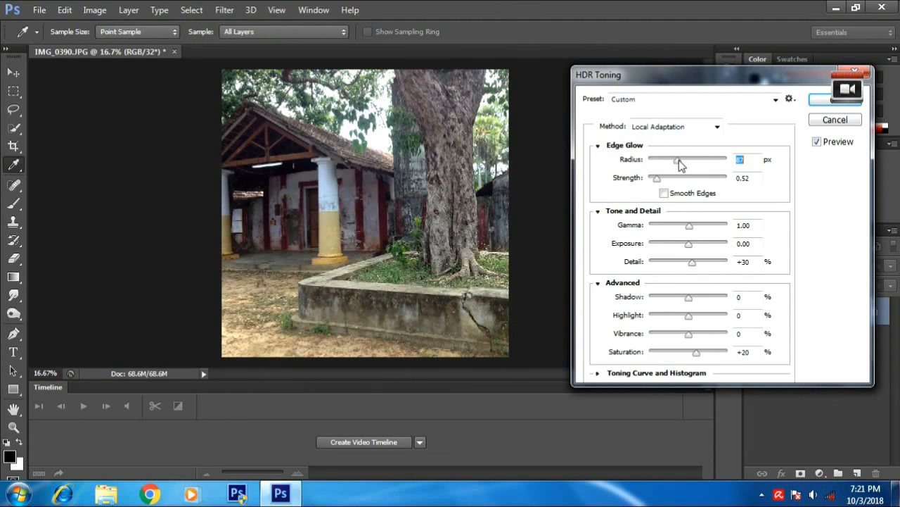
{"action": "left_click", "coordinate": [716, 125]}
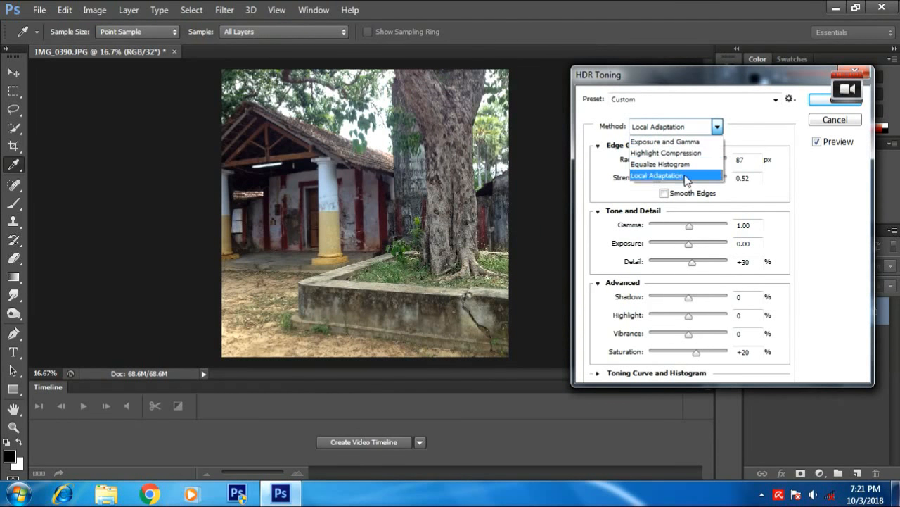
{"action": "left_click", "coordinate": [681, 127]}
- Preview the Surrealistic and Surrealistic High Contrast toning presets and choose the Scott5 preset
{"action": "left_click", "coordinate": [775, 100]}
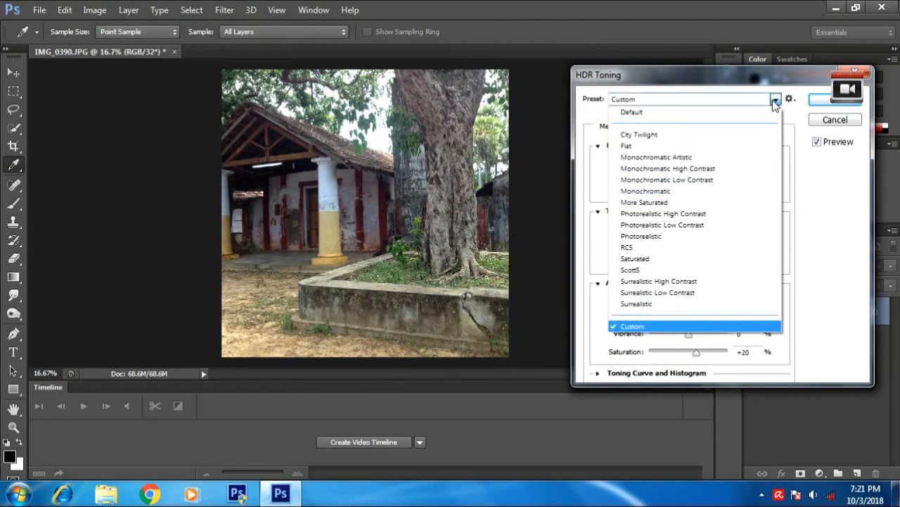
{"action": "left_click", "coordinate": [771, 100]}
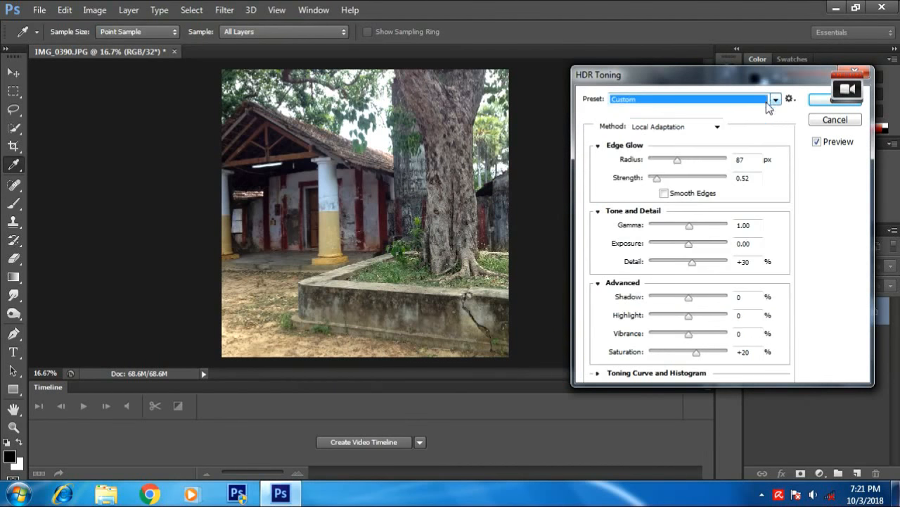
{"action": "key", "text": "Up"}
{"action": "key", "text": "Up"}
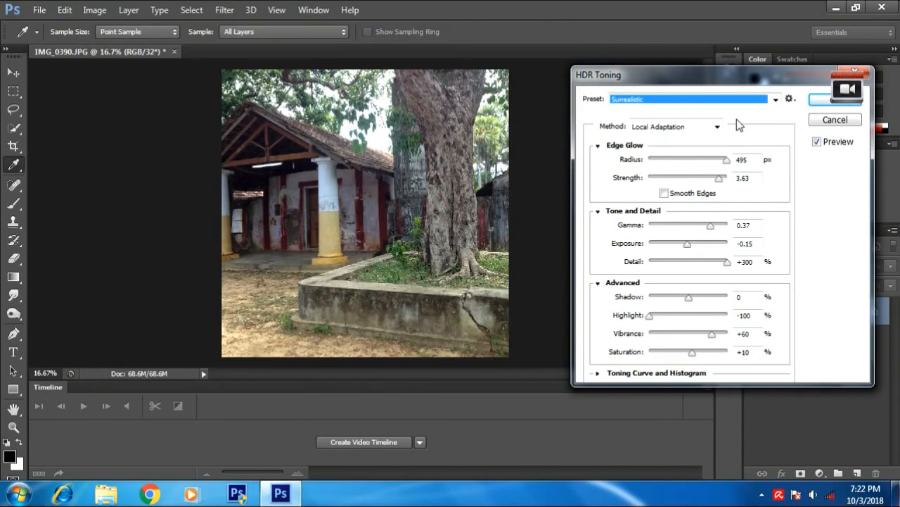
{"action": "key", "text": "Up"}
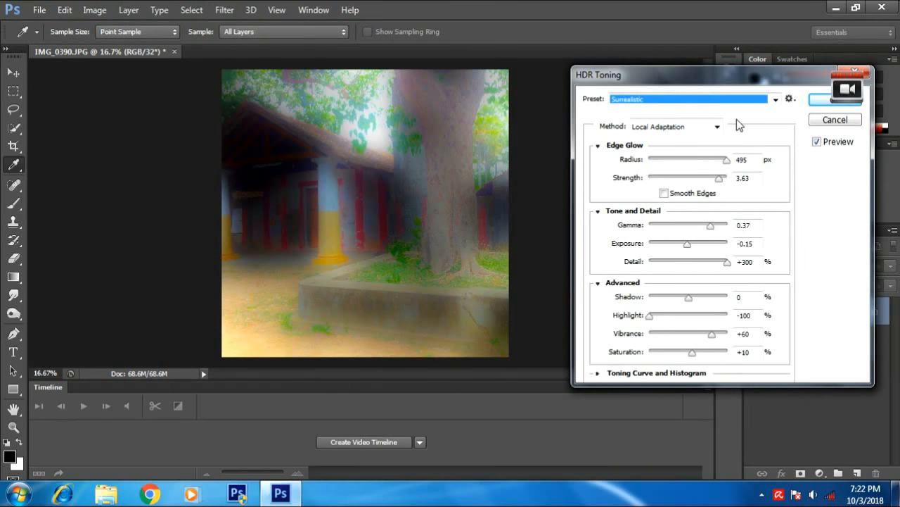
{"action": "key", "text": "Down"}
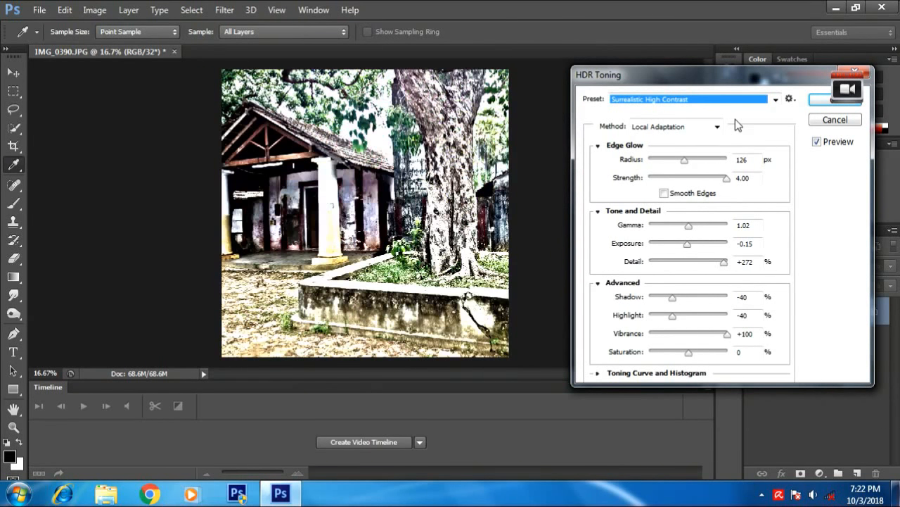
{"action": "key", "text": "Up"}
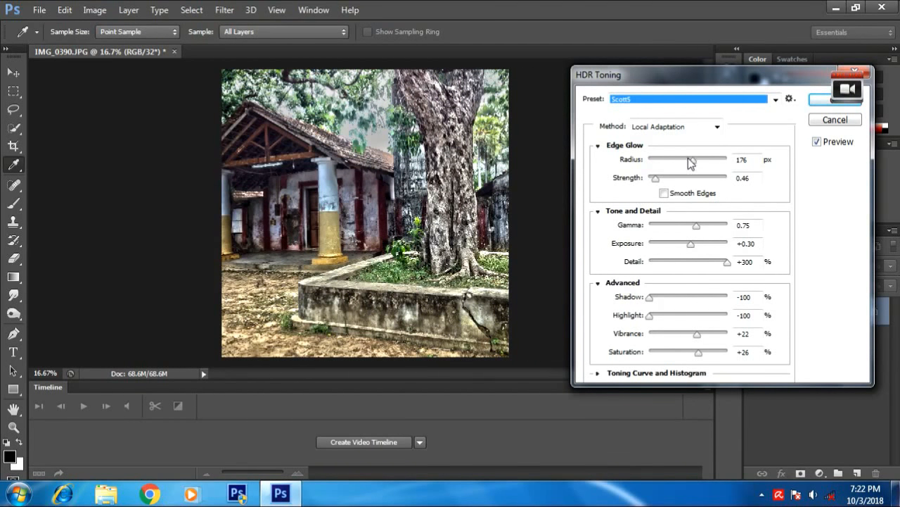
- Set radius to 500 px, strength 0.28, gamma 1.27, exposure +0.59 and detail +257%, and apply the HDR toning
{"action": "left_click_drag", "start_coordinate": [691, 163], "coordinate": [732, 165]}
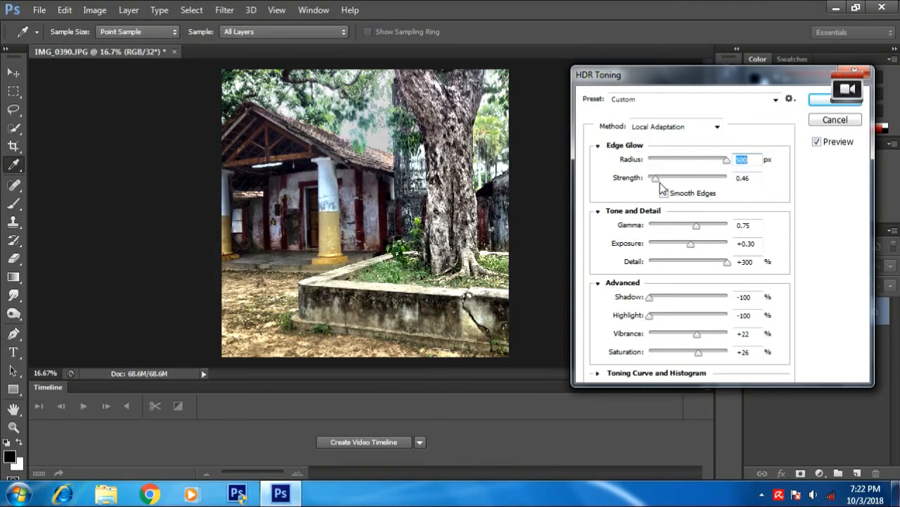
{"action": "left_click_drag", "start_coordinate": [660, 182], "coordinate": [648, 181]}
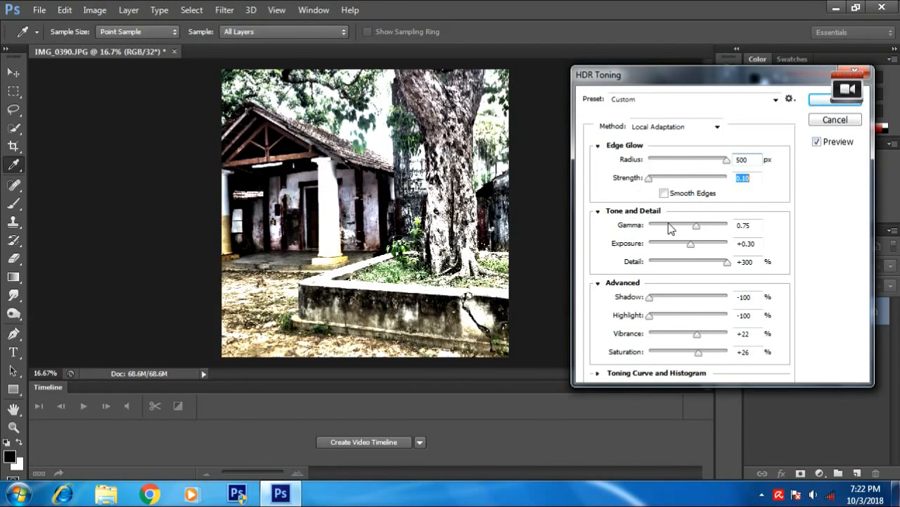
{"action": "left_click_drag", "start_coordinate": [696, 226], "coordinate": [690, 226]}
{"action": "left_click_drag", "start_coordinate": [650, 179], "coordinate": [652, 178]}
{"action": "left_click_drag", "start_coordinate": [690, 226], "coordinate": [724, 268]}
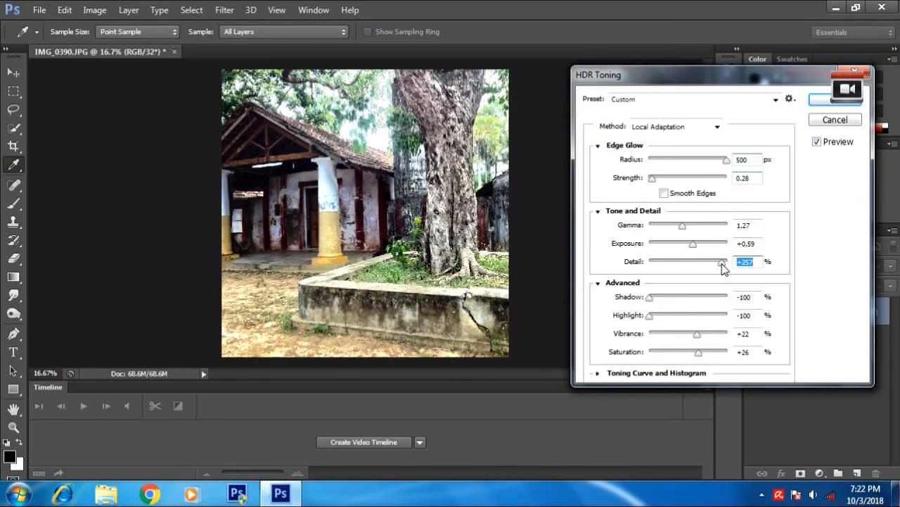
{"action": "left_click_drag", "start_coordinate": [656, 301], "coordinate": [653, 334]}
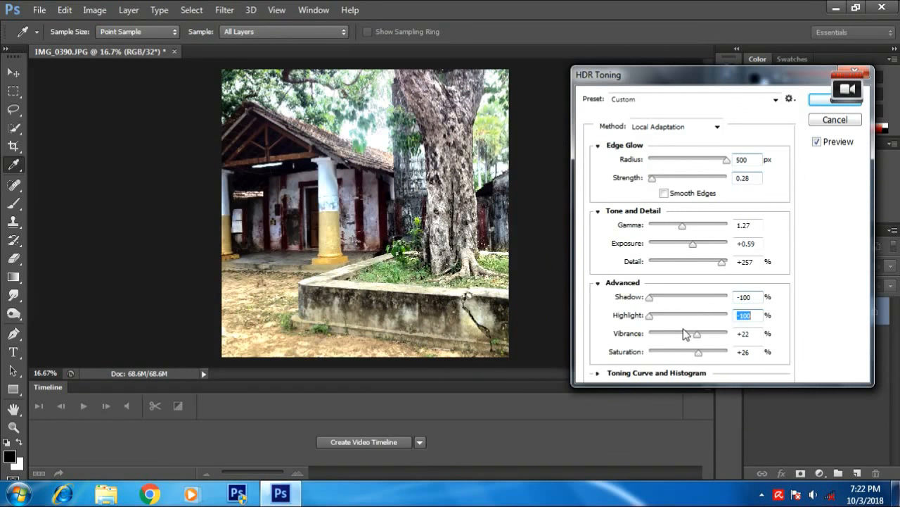
{"action": "left_click", "coordinate": [816, 100]}
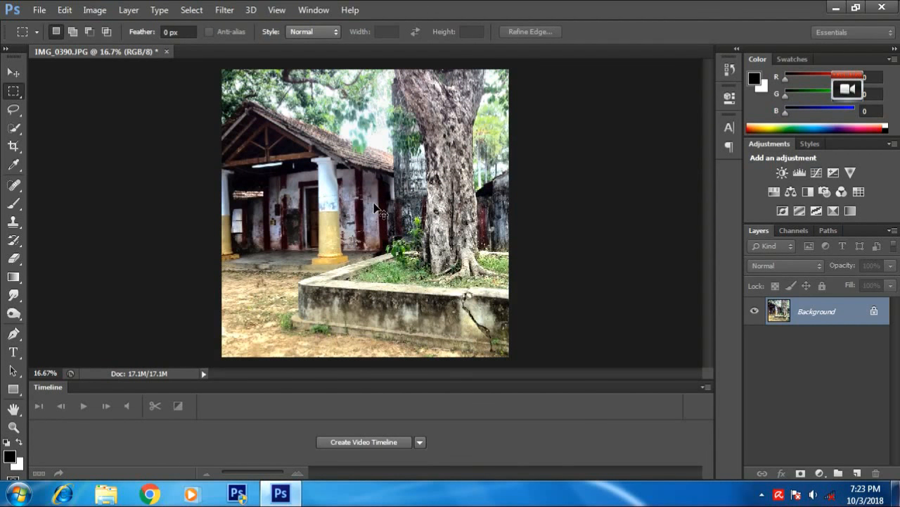
- Examine the toned photo's details up close and as a whole image
{"action": "key", "text": "ctrl+plus"}
{"action": "key", "text": "ctrl+plus"}
{"action": "key", "text": "ctrl+plus"}
{"action": "key", "text": "ctrl+minus"}
{"action": "key", "text": "ctrl+minus"}
{"action": "key", "text": "ctrl+minus"}
{"action": "key", "text": "ctrl+minus"}
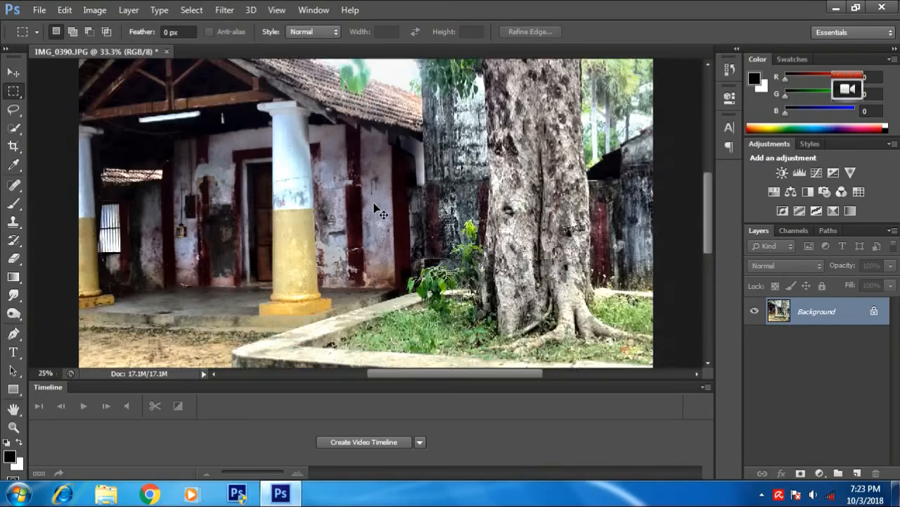
- Save the toned photo to the Desktop as a JPEG named fdfd at quality 8 (High), Baseline ("Standard")
{"action": "left_click", "coordinate": [39, 12]}
{"action": "left_click", "coordinate": [56, 179]}
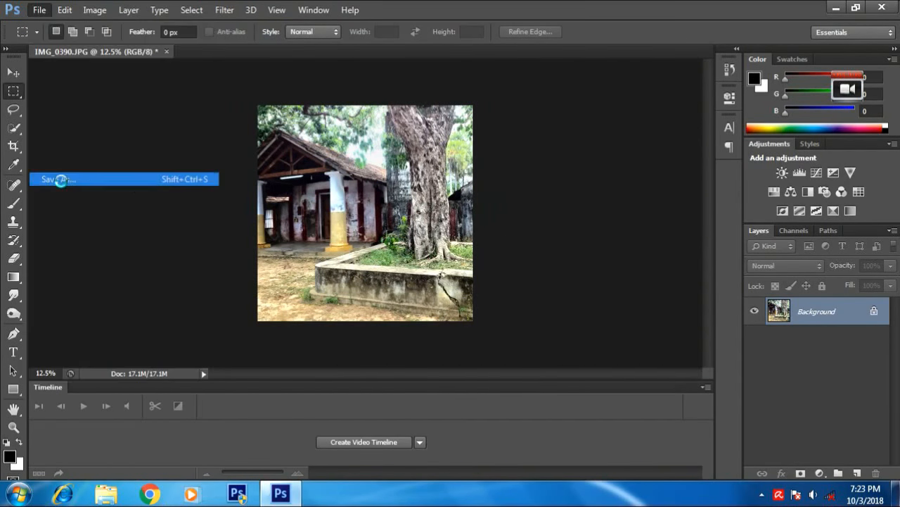
{"action": "type", "text": "san"}
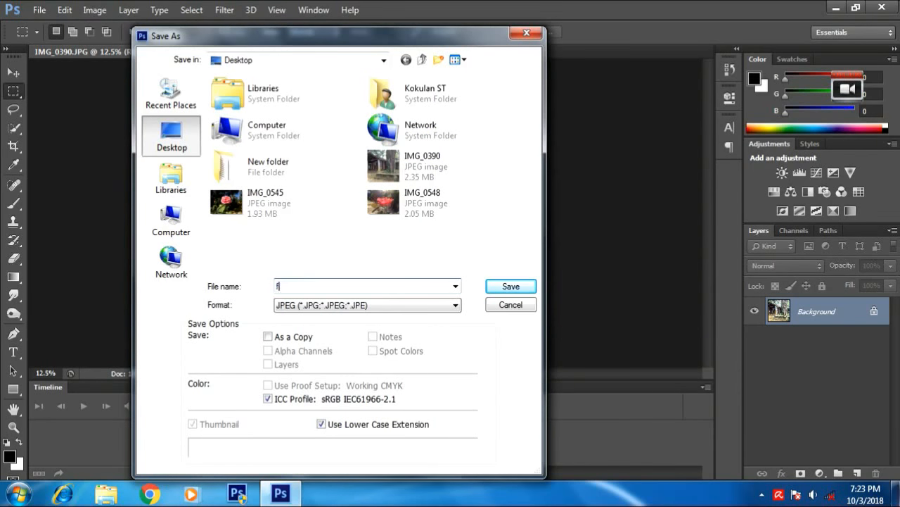
{"action": "left_click", "coordinate": [516, 288]}
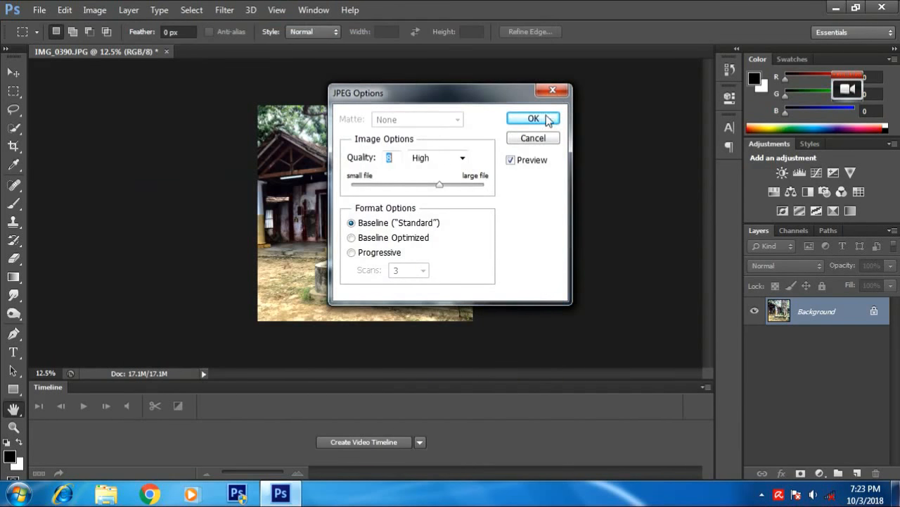
{"action": "left_click", "coordinate": [534, 119]}
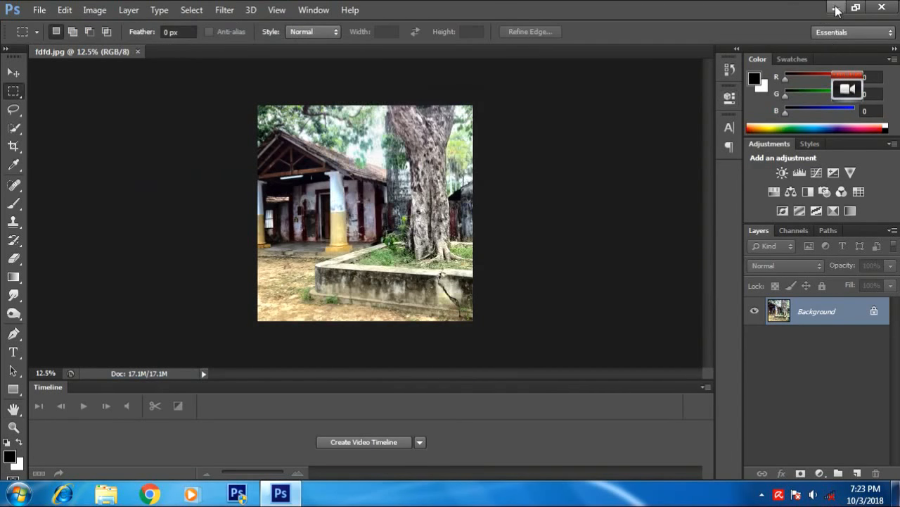
- Switch to the desktop, open the saved fdfd image in Windows Photo Viewer, and examine its details up close
{"action": "left_click", "coordinate": [837, 7]}
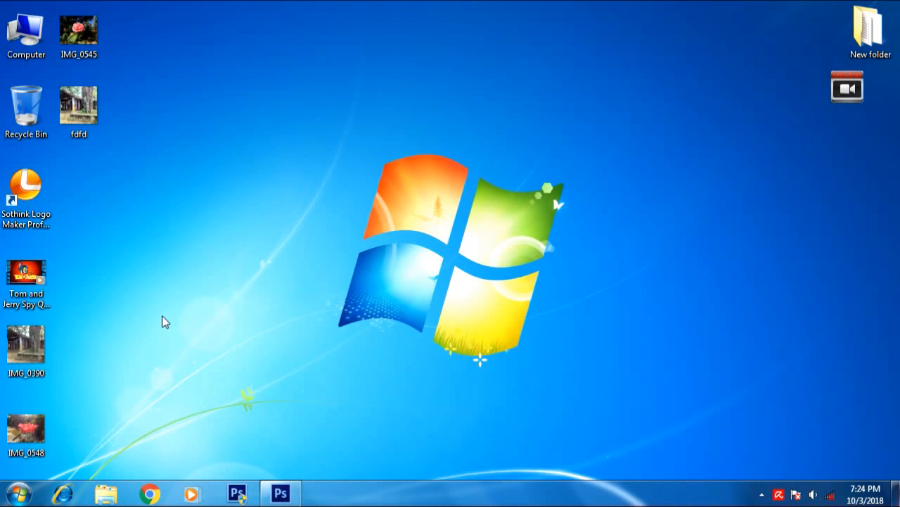
{"action": "double_click", "coordinate": [79, 102]}
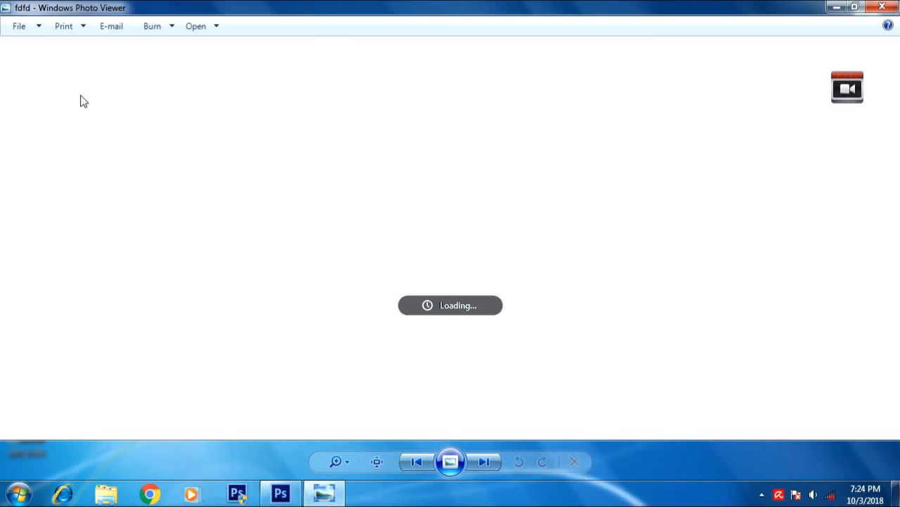
{"action": "scroll", "coordinate": [373, 236], "scroll_direction": "up", "scroll_amount": 3}
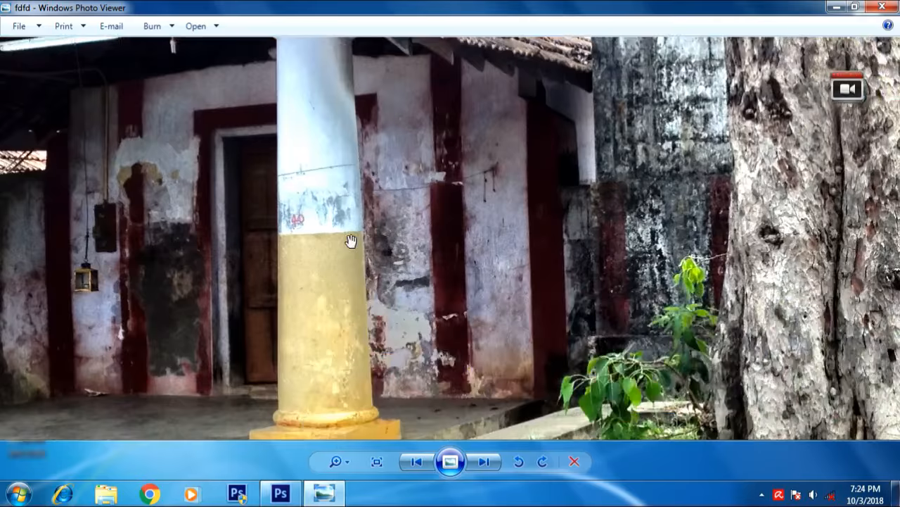
{"action": "scroll", "coordinate": [352, 241], "scroll_direction": "down", "scroll_amount": 3}
{"action": "scroll", "coordinate": [358, 240], "scroll_direction": "up", "scroll_amount": 1}
{"action": "scroll", "coordinate": [358, 240], "scroll_direction": "up", "scroll_amount": 3}
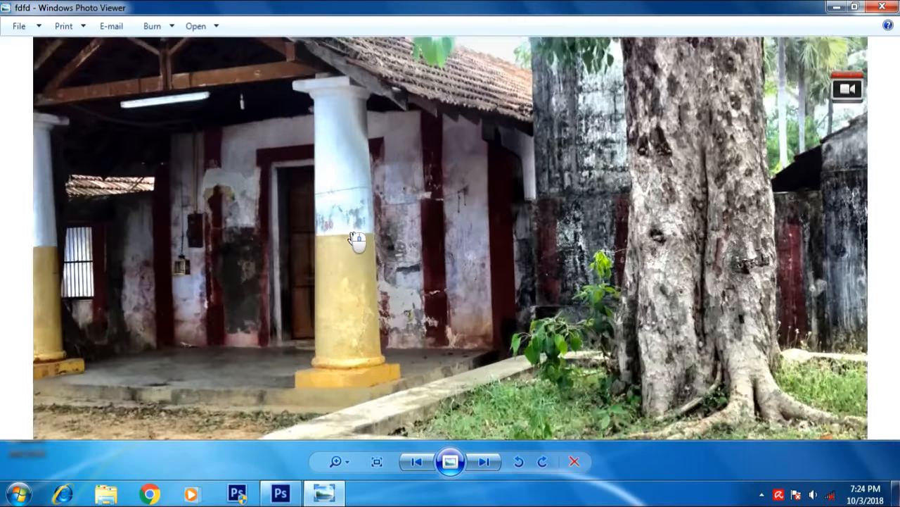
- Open the original IMG_0390 photo from the desktop and arrange it side by side with the toned fdfd image, original on the left
{"action": "key", "text": "super+Right"}
{"action": "scroll", "coordinate": [850, 154], "scroll_direction": "down", "scroll_amount": 5}
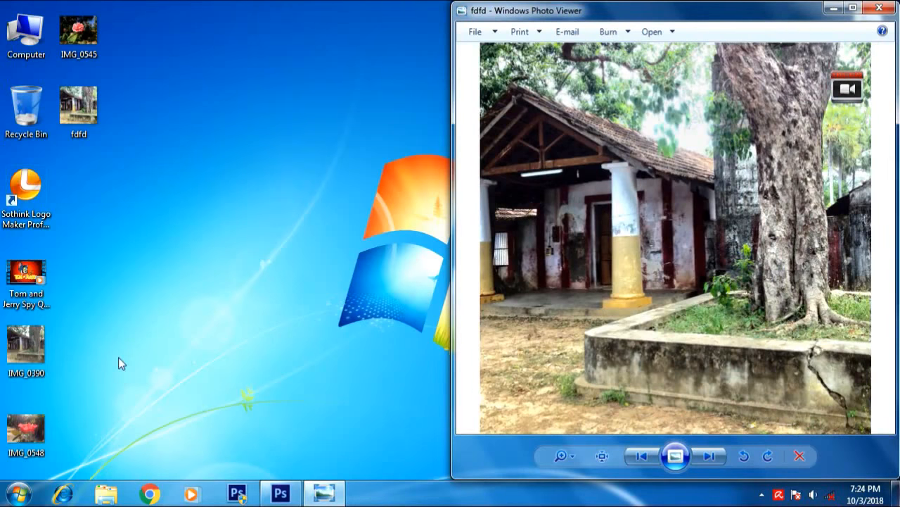
{"action": "double_click", "coordinate": [26, 344]}
{"action": "left_click_drag", "start_coordinate": [412, 6], "coordinate": [2, 11]}
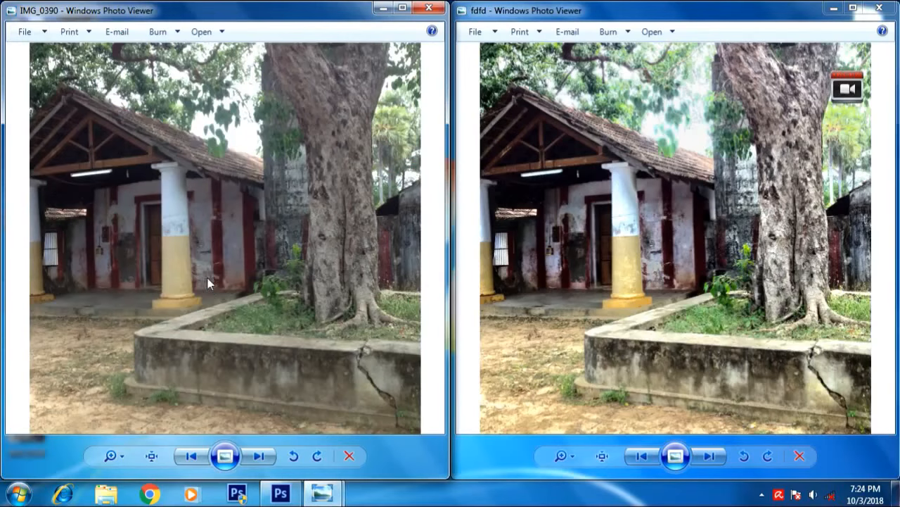
- Compare the yellow and white pillar and the wall behind it up close in both photos
{"action": "scroll", "coordinate": [177, 261], "scroll_direction": "up", "scroll_amount": 3}
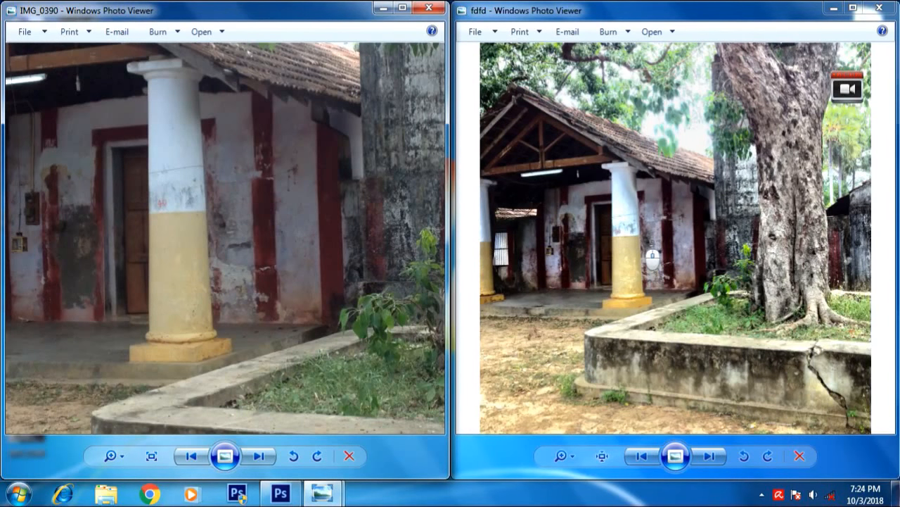
{"action": "scroll", "coordinate": [644, 255], "scroll_direction": "up", "scroll_amount": 3}
{"action": "scroll", "coordinate": [644, 255], "scroll_direction": "up", "scroll_amount": 2}
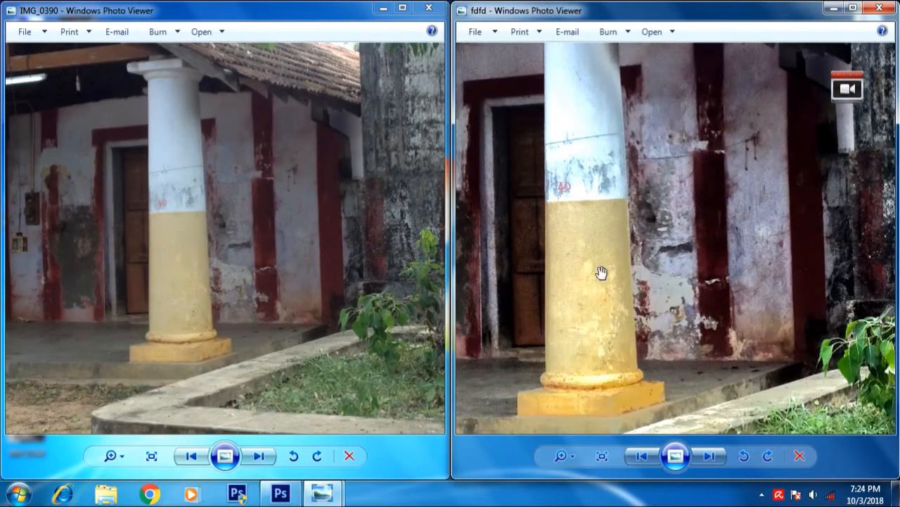
{"action": "scroll", "coordinate": [152, 241], "scroll_direction": "up", "scroll_amount": 4}
{"action": "scroll", "coordinate": [154, 241], "scroll_direction": "down", "scroll_amount": 4}
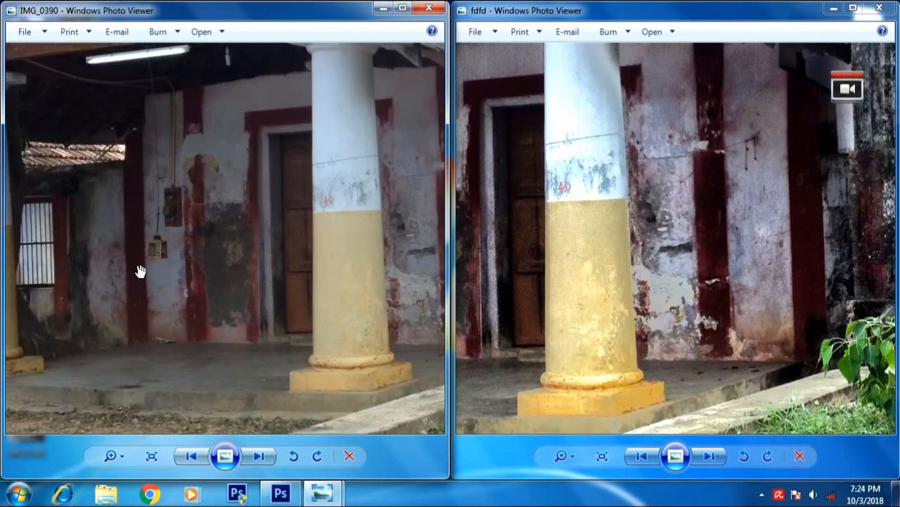
- Compare the hanging lantern and the weathered wall around it up close in the original and toned photos
{"action": "scroll", "coordinate": [134, 272], "scroll_direction": "up", "scroll_amount": 3}
{"action": "scroll", "coordinate": [598, 208], "scroll_direction": "down", "scroll_amount": 2}
{"action": "scroll", "coordinate": [708, 225], "scroll_direction": "up", "scroll_amount": 4}
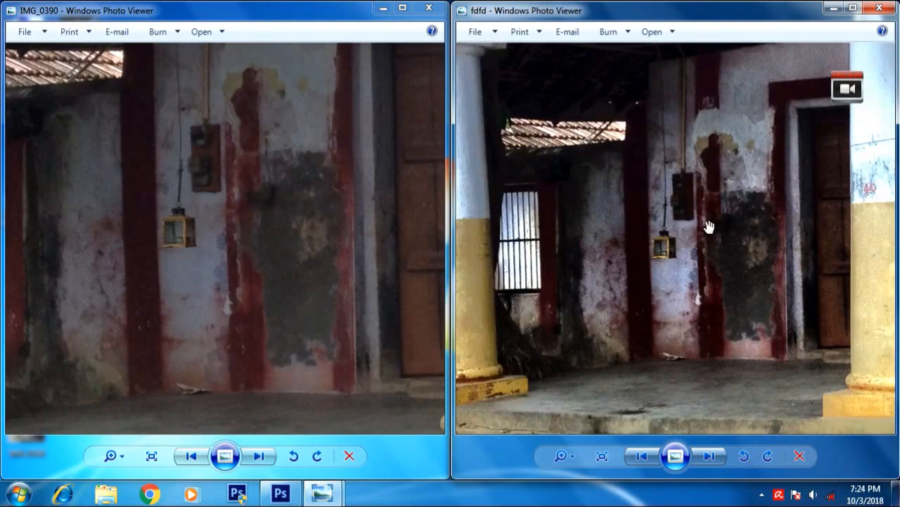
{"action": "scroll", "coordinate": [641, 236], "scroll_direction": "down", "scroll_amount": 4}
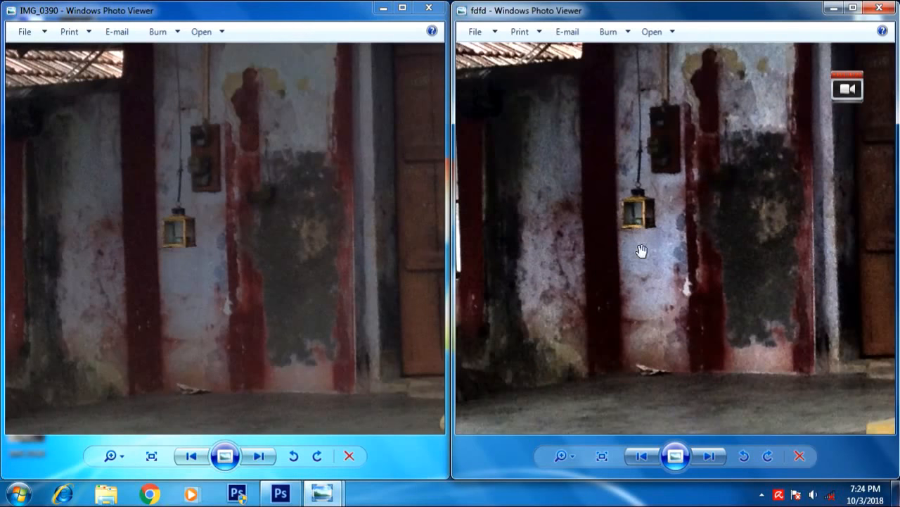
{"action": "scroll", "coordinate": [642, 261], "scroll_direction": "up", "scroll_amount": 4}
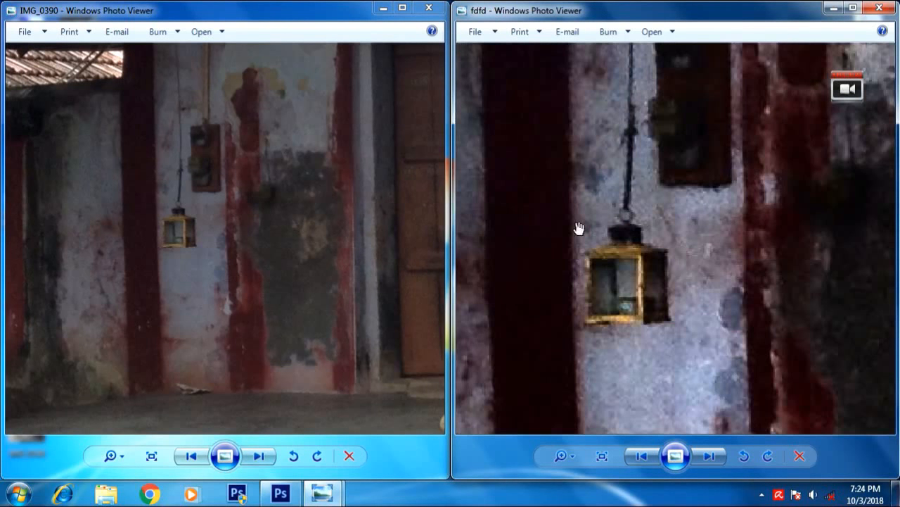
{"action": "scroll", "coordinate": [136, 214], "scroll_direction": "up", "scroll_amount": 4}
{"action": "scroll", "coordinate": [257, 200], "scroll_direction": "down", "scroll_amount": 4}
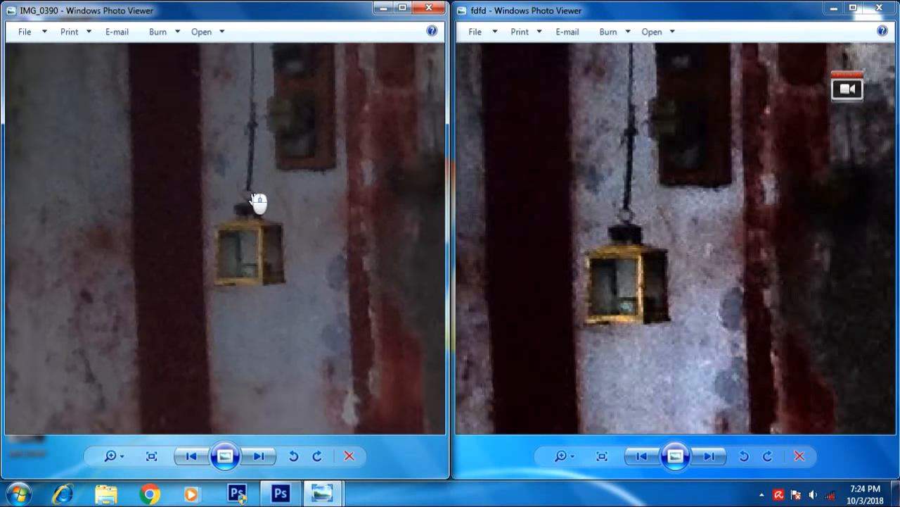
- Compare the tree trunk, leafy plant and grass up close in the original and toned photos
{"action": "scroll", "coordinate": [363, 291], "scroll_direction": "up", "scroll_amount": 2}
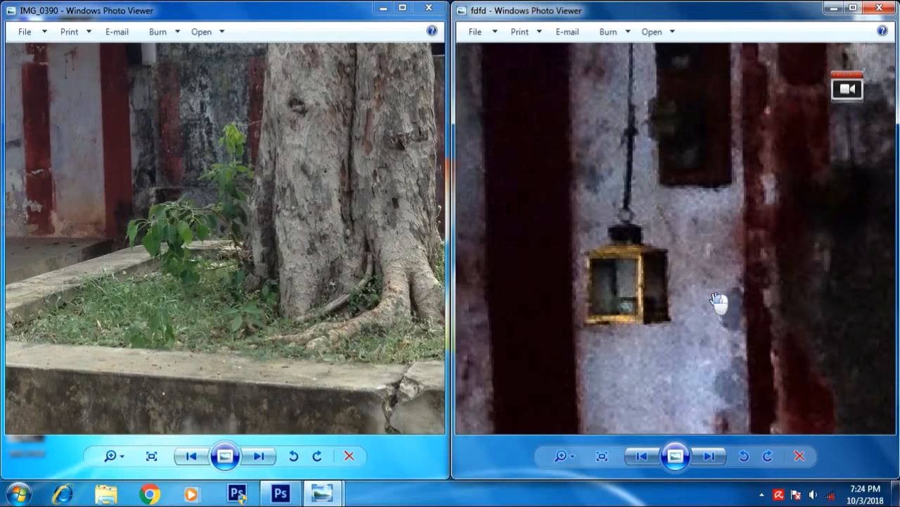
{"action": "scroll", "coordinate": [719, 302], "scroll_direction": "down", "scroll_amount": 4}
{"action": "scroll", "coordinate": [768, 294], "scroll_direction": "up", "scroll_amount": 3}
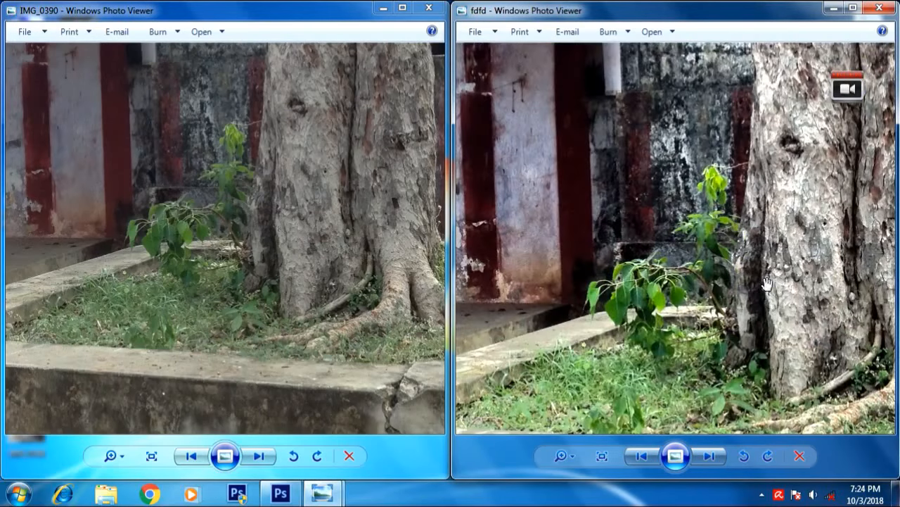
{"action": "scroll", "coordinate": [746, 281], "scroll_direction": "up", "scroll_amount": 1}
{"action": "scroll", "coordinate": [622, 246], "scroll_direction": "up", "scroll_amount": 1}
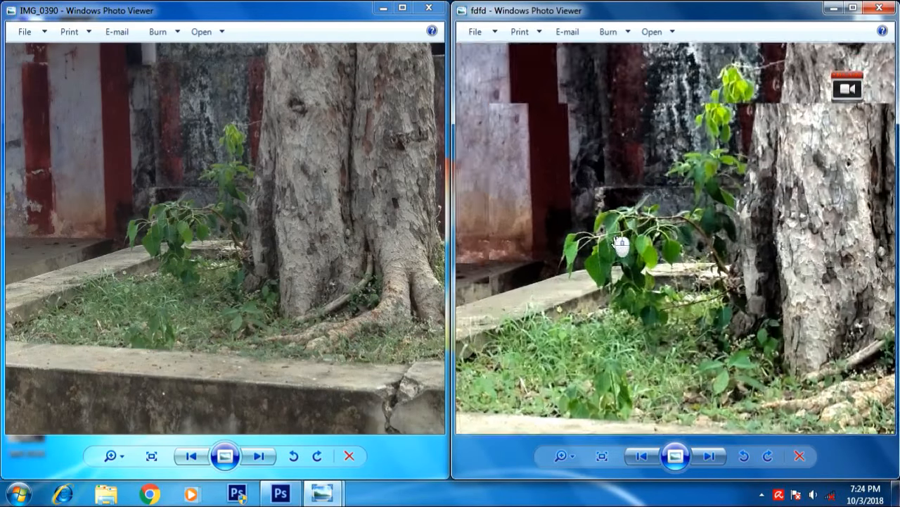
{"action": "scroll", "coordinate": [622, 246], "scroll_direction": "down", "scroll_amount": 3}
{"action": "scroll", "coordinate": [622, 246], "scroll_direction": "down", "scroll_amount": 2}
- Close both photo viewer windows and permanently delete the fdfd and IMG_0390 images from the desktop
{"action": "left_click", "coordinate": [880, 9]}
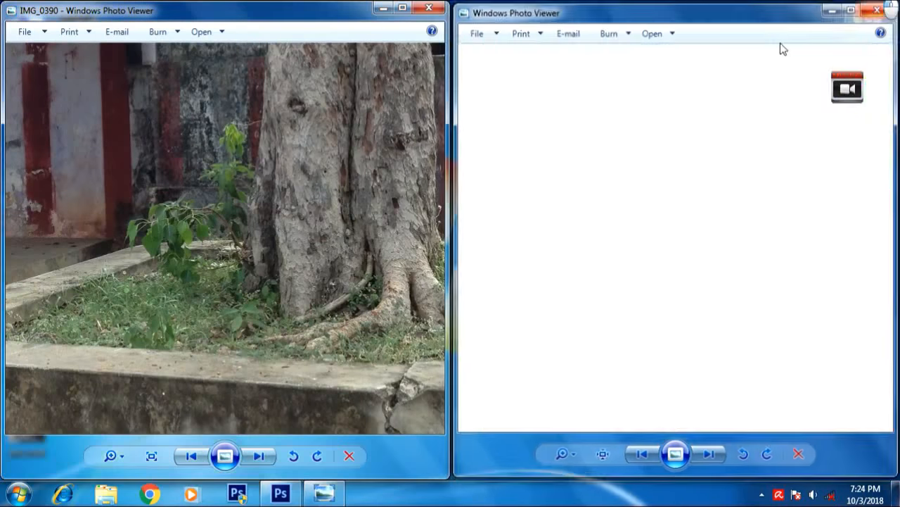
{"action": "left_click", "coordinate": [428, 9]}
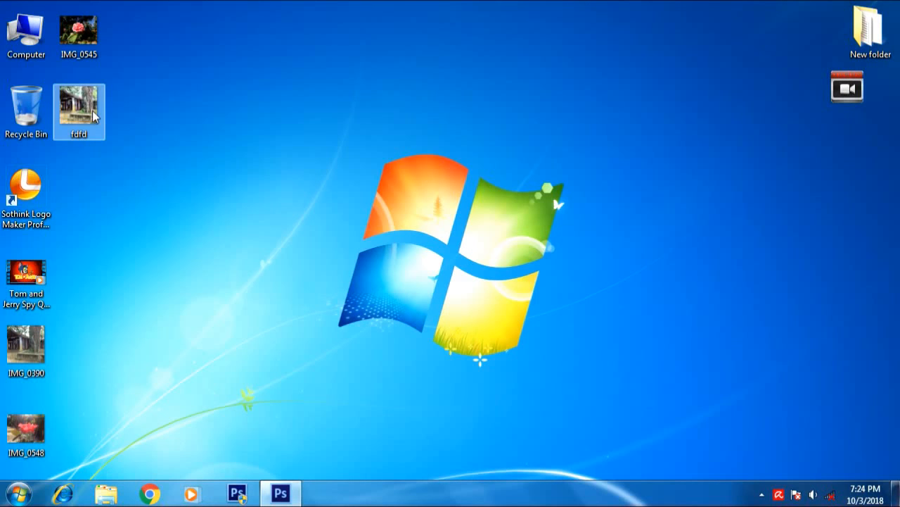
{"action": "left_click", "coordinate": [92, 111]}
{"action": "key", "text": "shift+Delete"}
{"action": "key", "text": "Return"}
{"action": "left_click", "coordinate": [46, 356]}
{"action": "key", "text": "shift+Delete"}
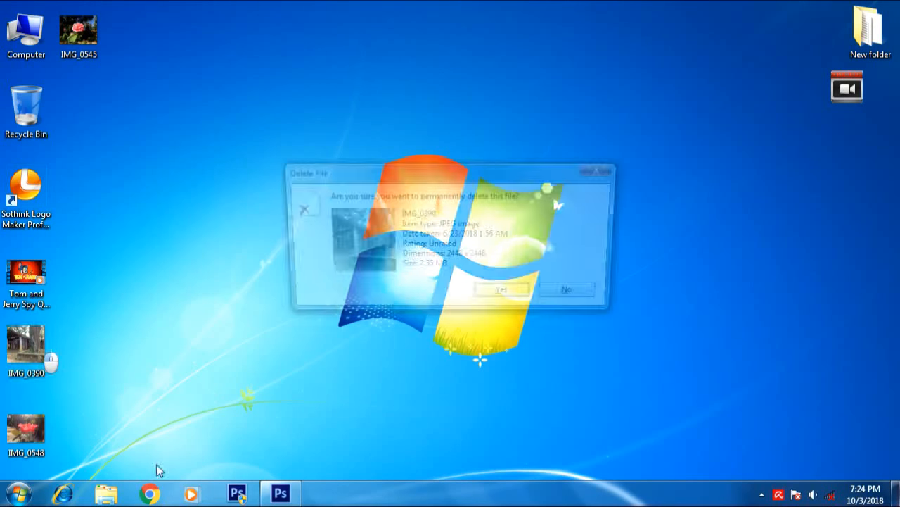
{"action": "key", "text": "Return"}
- Switch to Photoshop, close the fdfd.jpg document and open the IMG_0545 rose photo from the Desktop
{"action": "left_click", "coordinate": [281, 493]}
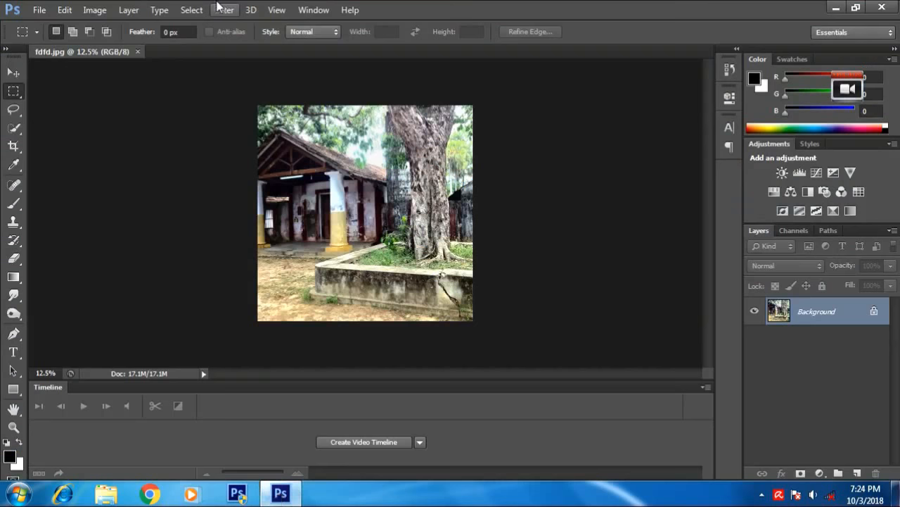
{"action": "left_click", "coordinate": [138, 51]}
{"action": "left_click", "coordinate": [40, 10]}
{"action": "left_click", "coordinate": [58, 34]}
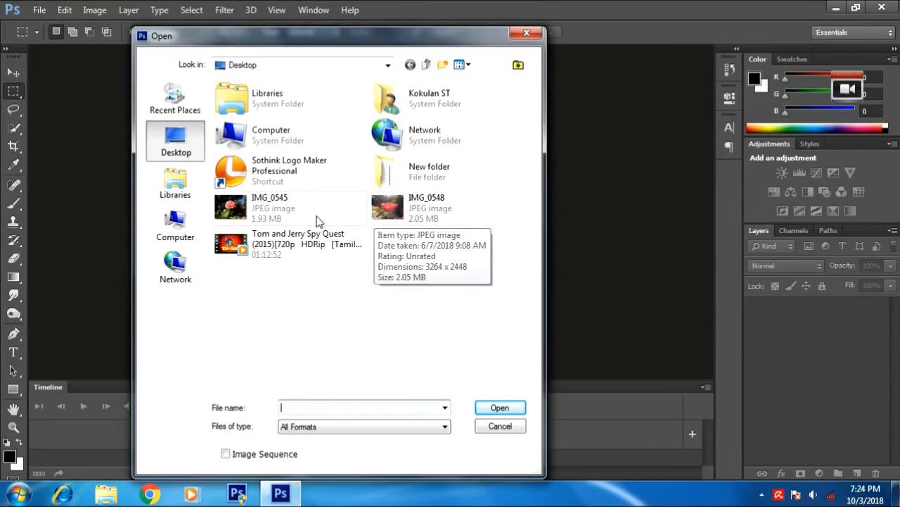
{"action": "left_click", "coordinate": [263, 214]}
{"action": "double_click", "coordinate": [263, 214]}
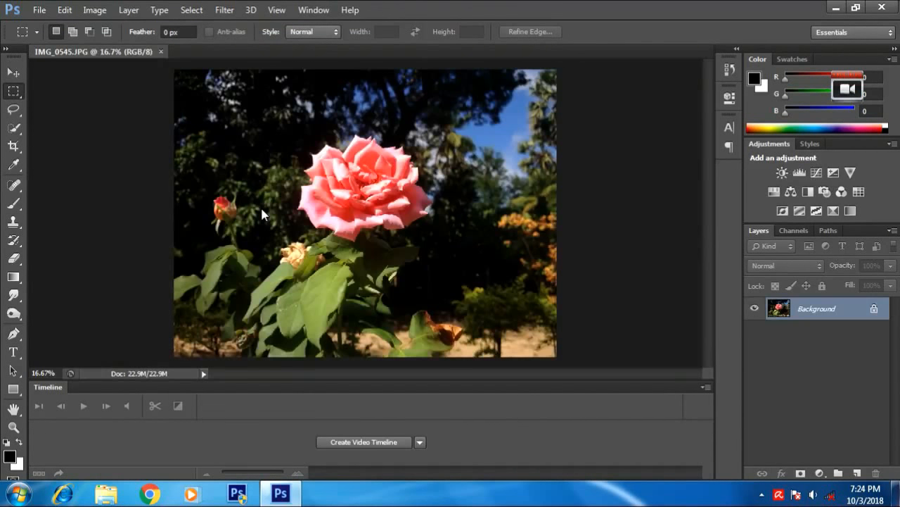
- Start the HDR Toning adjustment on the rose photo with the Local Adaptation method
{"action": "left_click", "coordinate": [94, 10]}
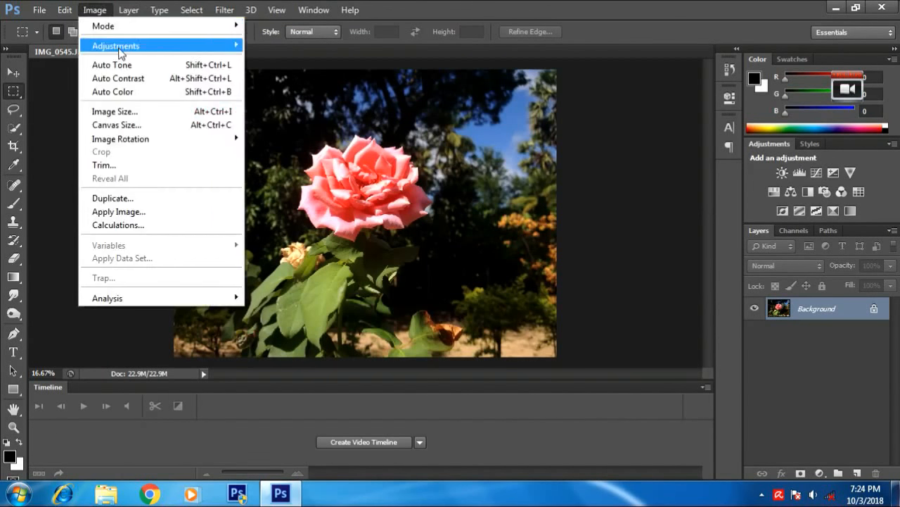
{"action": "mouse_move", "coordinate": [119, 53]}
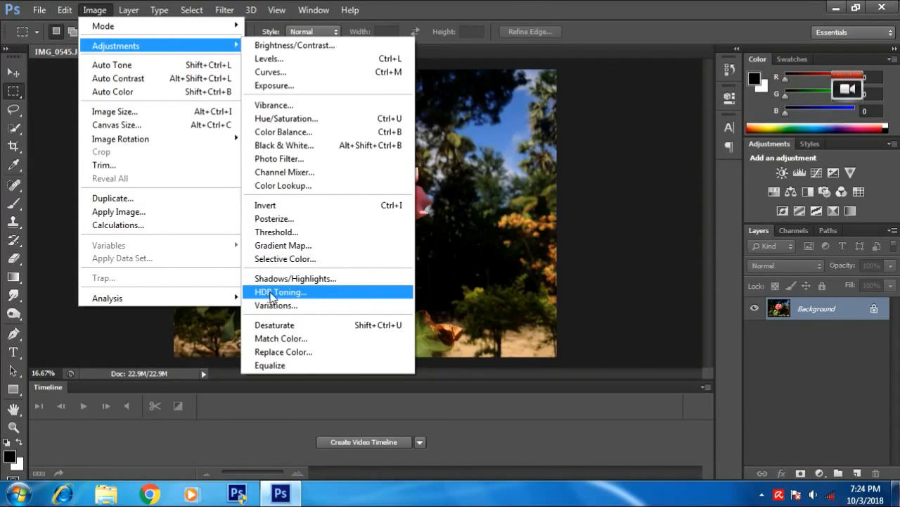
{"action": "left_click", "coordinate": [314, 293]}
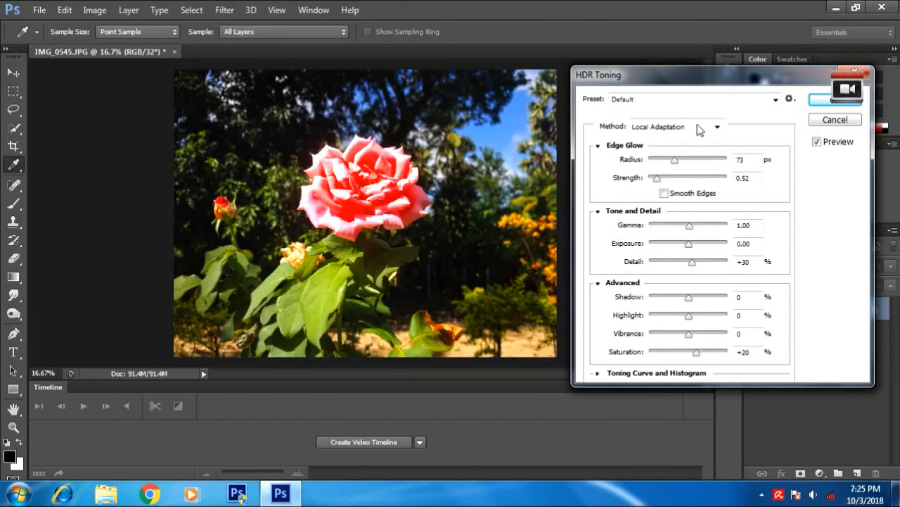
{"action": "left_click", "coordinate": [698, 126]}
{"action": "left_click", "coordinate": [699, 127]}
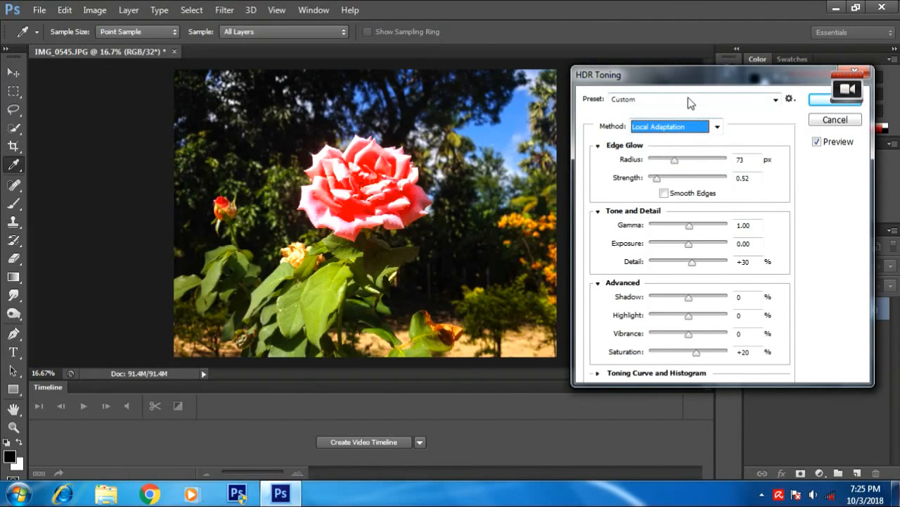
- Preview the Surrealistic, Surrealistic Low Contrast, Scott5, RCS, Photorealistic and Photorealistic Low Contrast toning presets on the rose photo
{"action": "left_click", "coordinate": [688, 98]}
{"action": "left_click", "coordinate": [689, 99]}
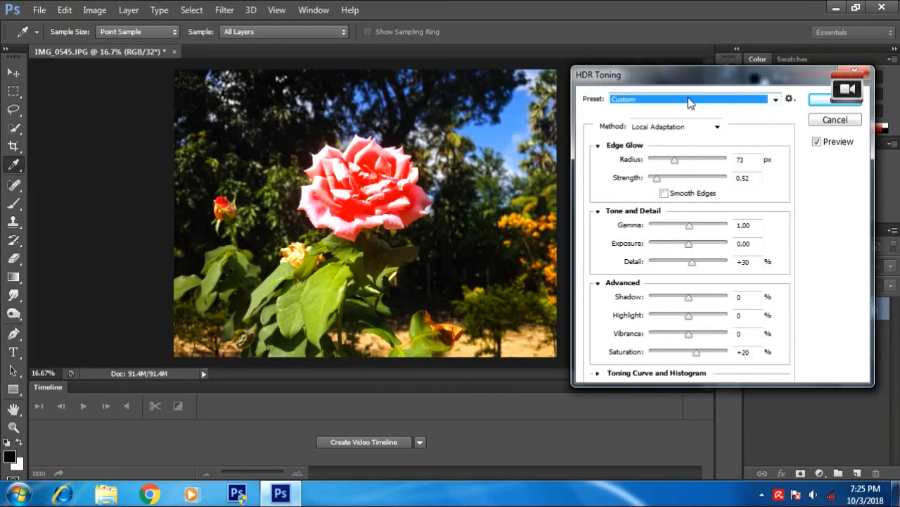
{"action": "scroll", "coordinate": [706, 100], "scroll_direction": "up", "scroll_amount": 1}
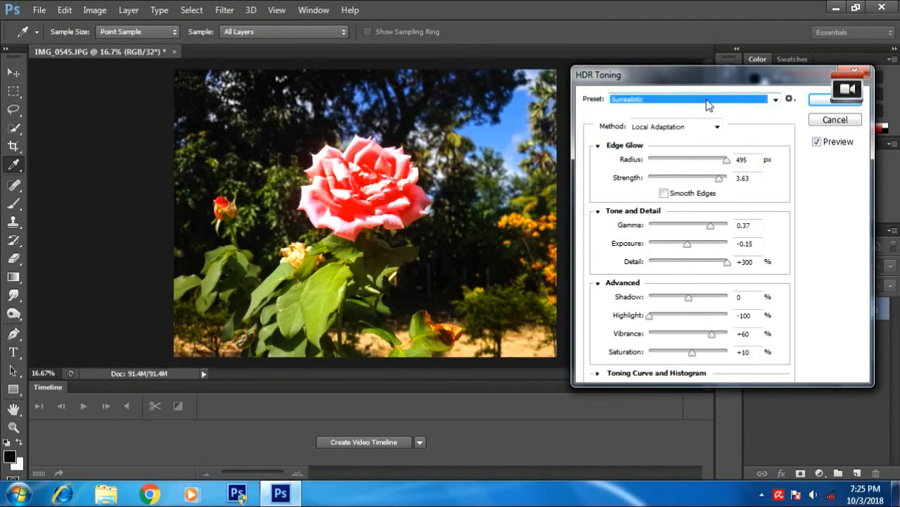
{"action": "scroll", "coordinate": [706, 100], "scroll_direction": "down", "scroll_amount": 2}
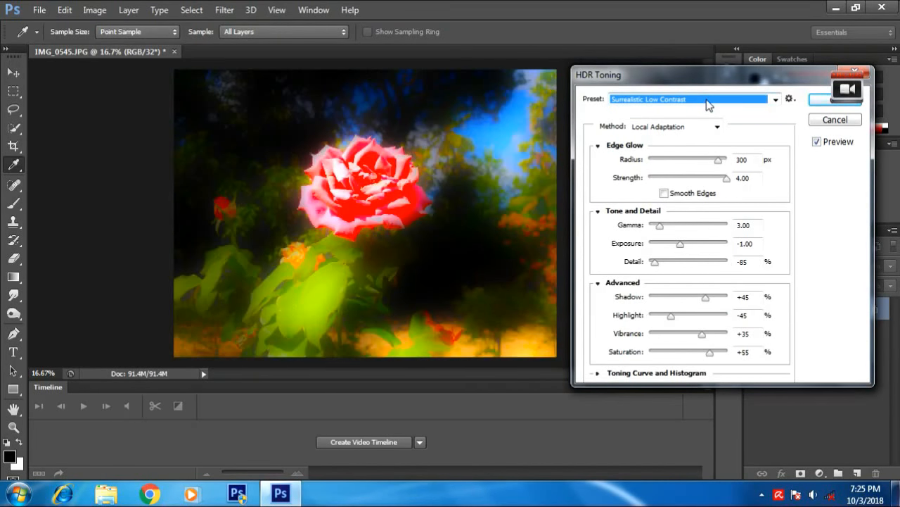
{"action": "scroll", "coordinate": [708, 104], "scroll_direction": "up", "scroll_amount": 3}
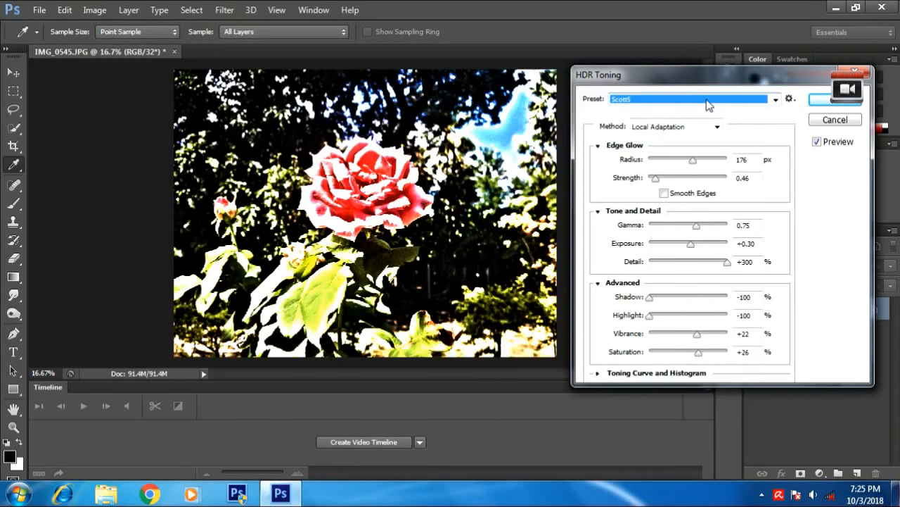
{"action": "scroll", "coordinate": [708, 104], "scroll_direction": "up", "scroll_amount": 1}
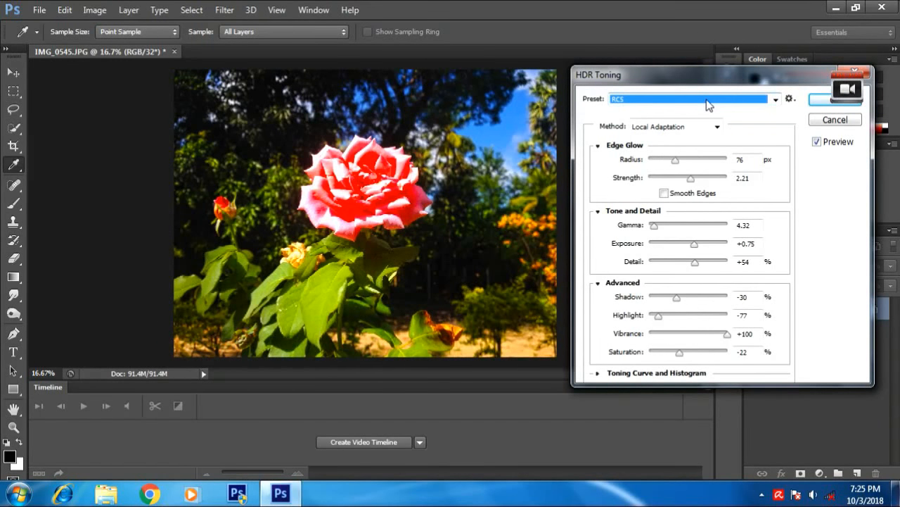
{"action": "scroll", "coordinate": [708, 104], "scroll_direction": "up", "scroll_amount": 3}
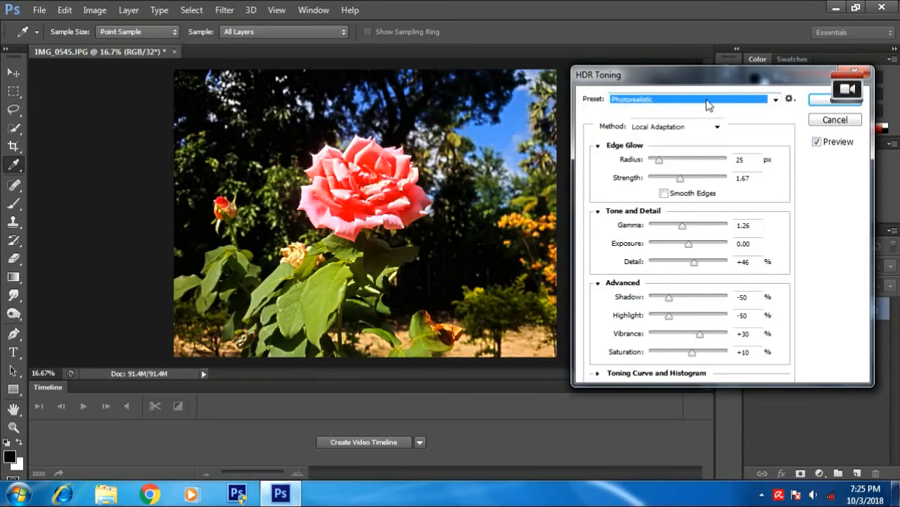
{"action": "scroll", "coordinate": [707, 104], "scroll_direction": "down", "scroll_amount": 2}
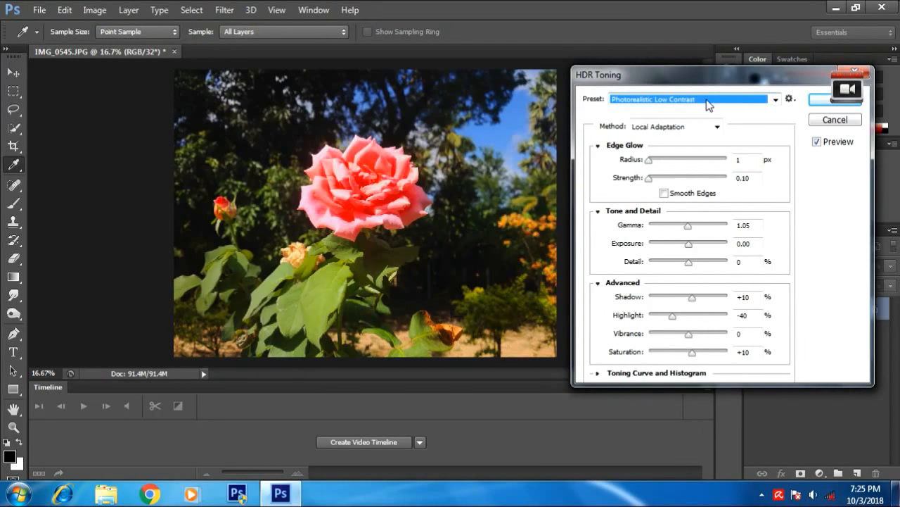
{"action": "scroll", "coordinate": [708, 104], "scroll_direction": "up", "scroll_amount": 1}
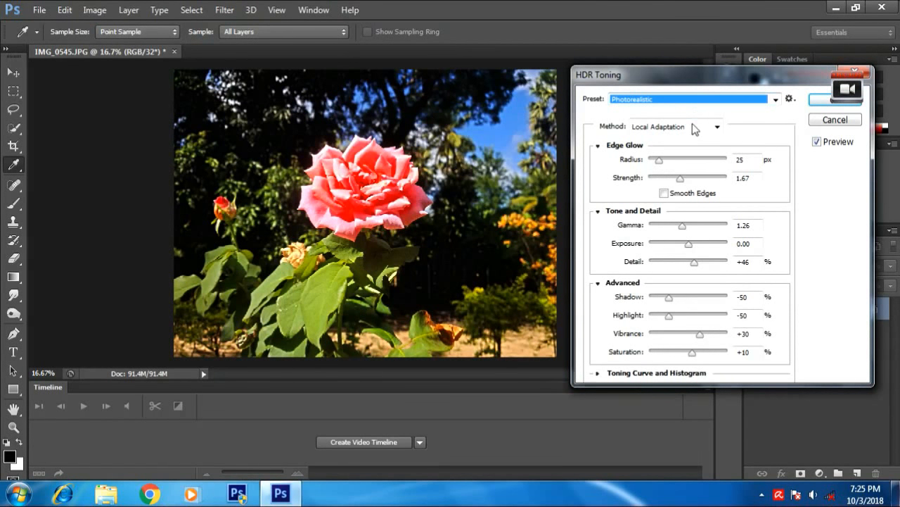
- Preview the More Saturated, Monochromatic High Contrast and Flat toning presets, and choose City Twilight
{"action": "key", "text": "Up"}
{"action": "key", "text": "Up"}
{"action": "key", "text": "Up"}
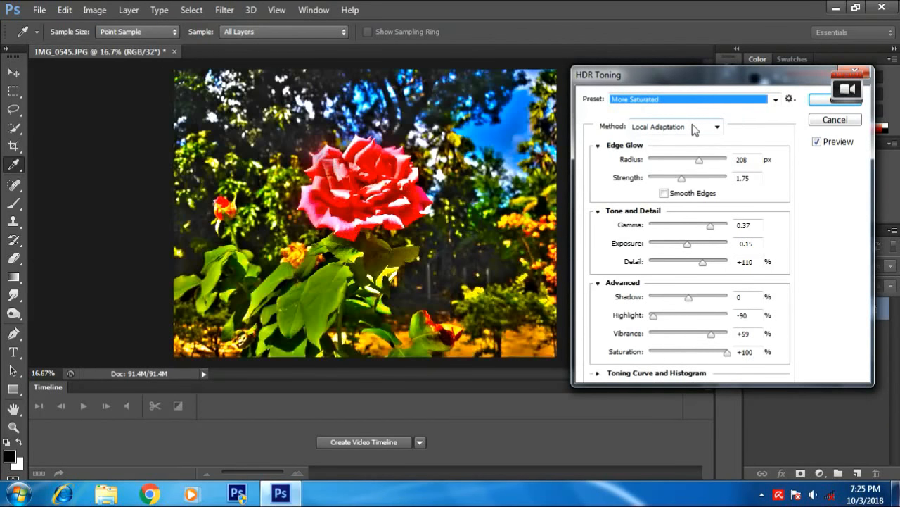
{"action": "key", "text": "Up"}
{"action": "key", "text": "Up"}
{"action": "key", "text": "Up"}
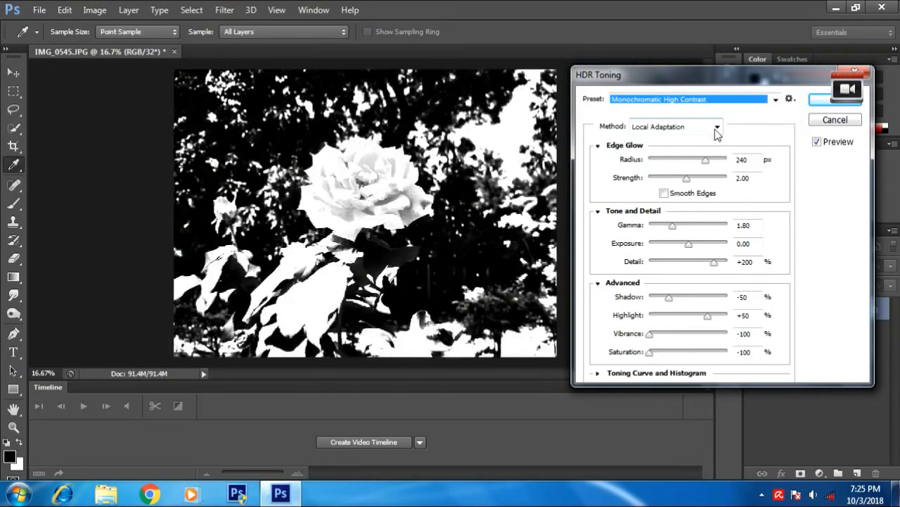
{"action": "key", "text": "Up"}
{"action": "key", "text": "Up"}
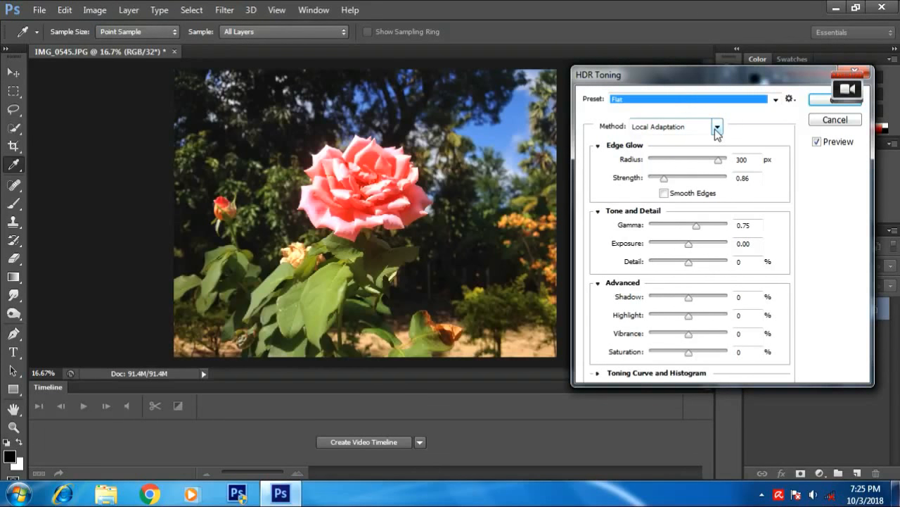
{"action": "key", "text": "Up"}
- Keep the Local Adaptation method, preview the Surrealistic and Surrealistic Low Contrast presets on the rose photo, and choose the Scott5 preset
{"action": "left_click", "coordinate": [717, 128]}
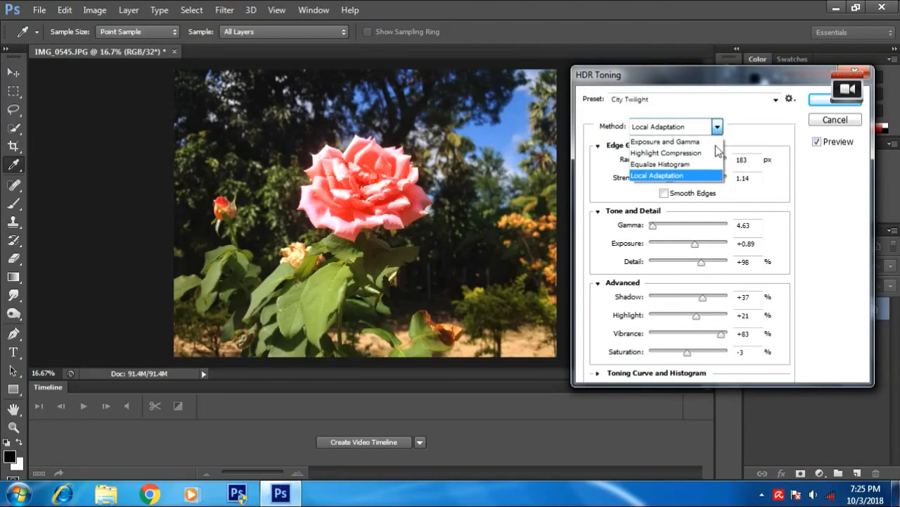
{"action": "key", "text": "Return"}
{"action": "left_click", "coordinate": [776, 99]}
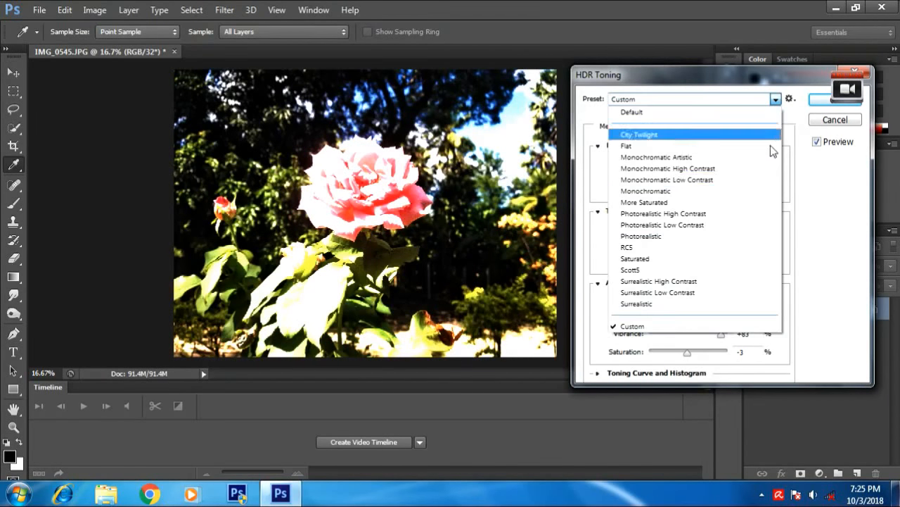
{"action": "left_click", "coordinate": [661, 304]}
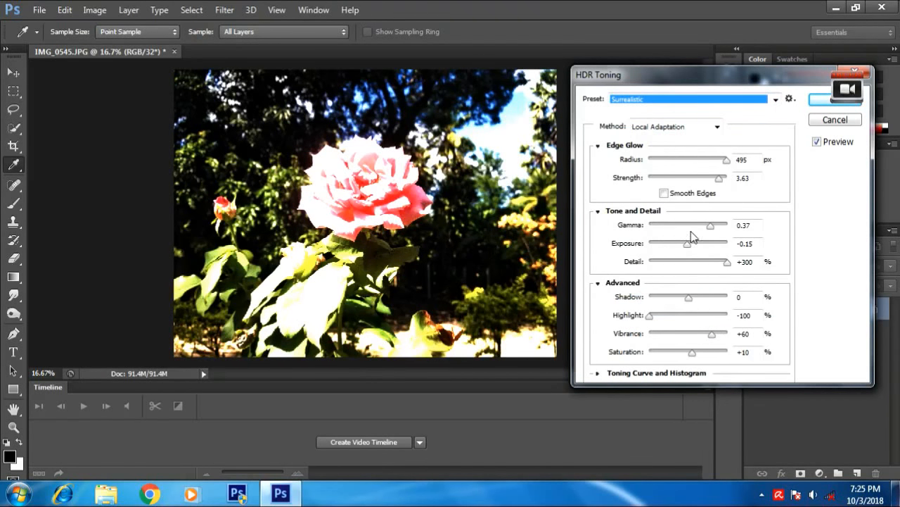
{"action": "key", "text": "Up"}
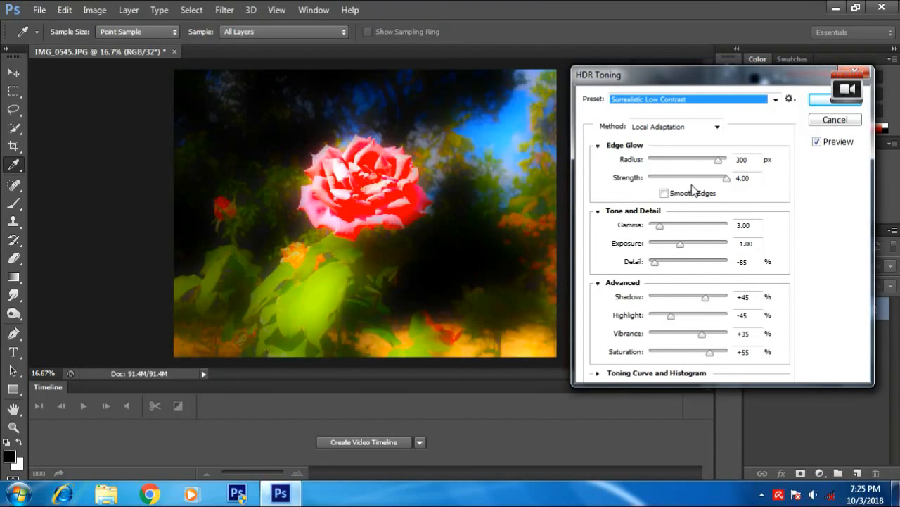
{"action": "key", "text": "Up"}
{"action": "key", "text": "Up"}
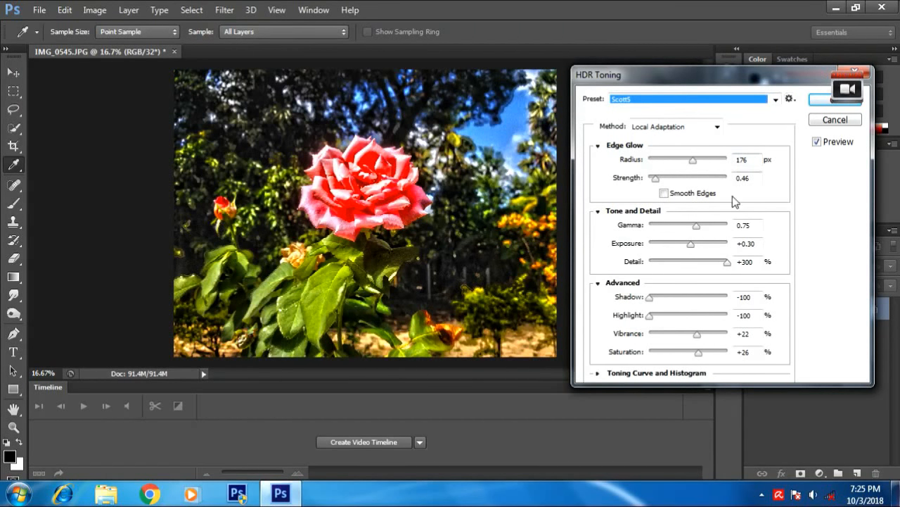
- Set the toning to radius 94 px, strength 0.42, gamma 0.71, exposure +1.04 and detail +176%, adjust the shadow amount and apply the toning
{"action": "left_click_drag", "start_coordinate": [692, 160], "coordinate": [666, 163]}
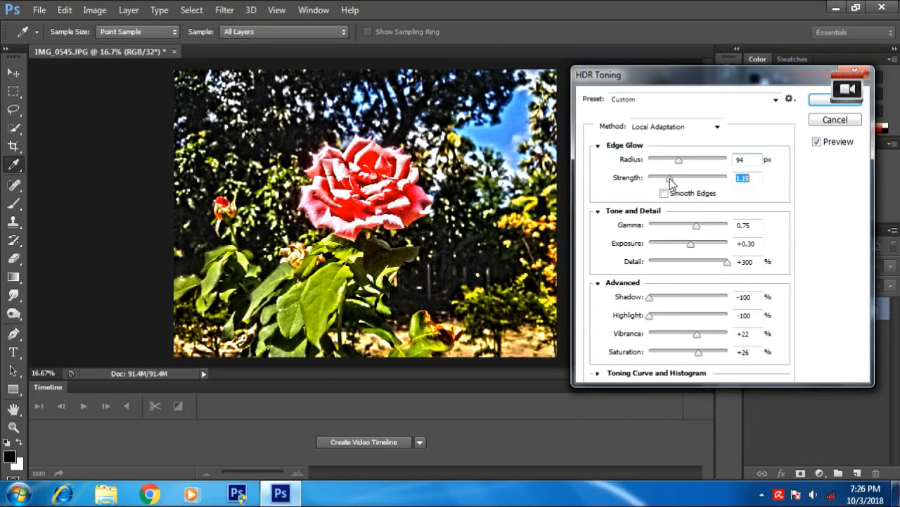
{"action": "mouse_move", "coordinate": [670, 178]}
{"action": "left_mouse_down"}
{"action": "mouse_move", "coordinate": [650, 184]}
{"action": "mouse_move", "coordinate": [657, 181]}
{"action": "left_mouse_up"}
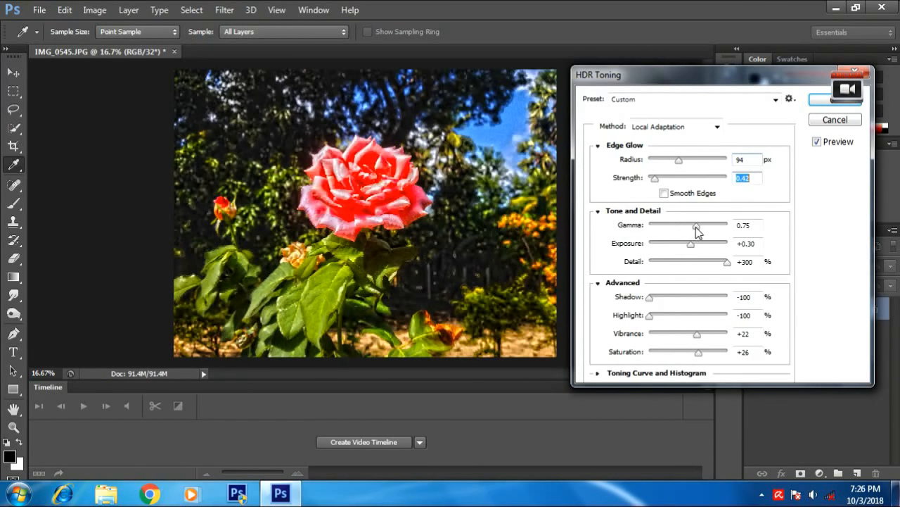
{"action": "left_click_drag", "start_coordinate": [694, 226], "coordinate": [712, 267]}
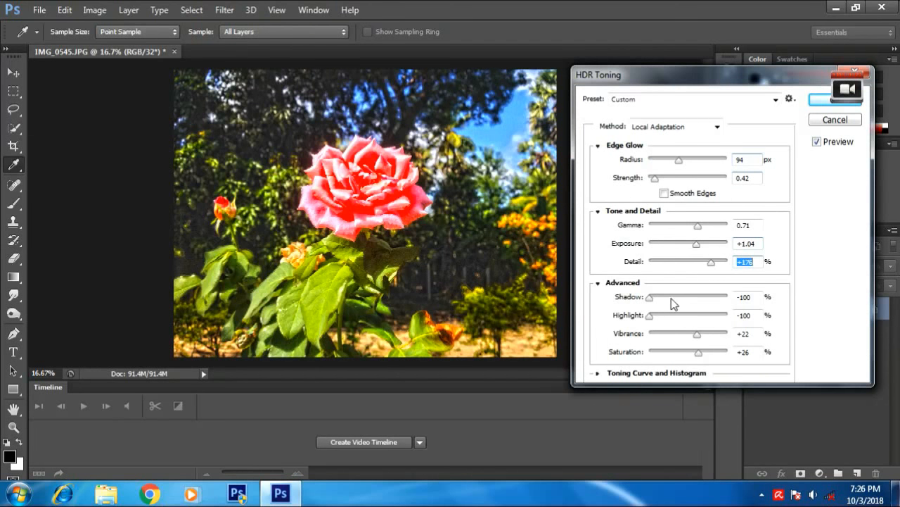
{"action": "left_click_drag", "start_coordinate": [664, 300], "coordinate": [666, 300]}
{"action": "left_click", "coordinate": [830, 102]}
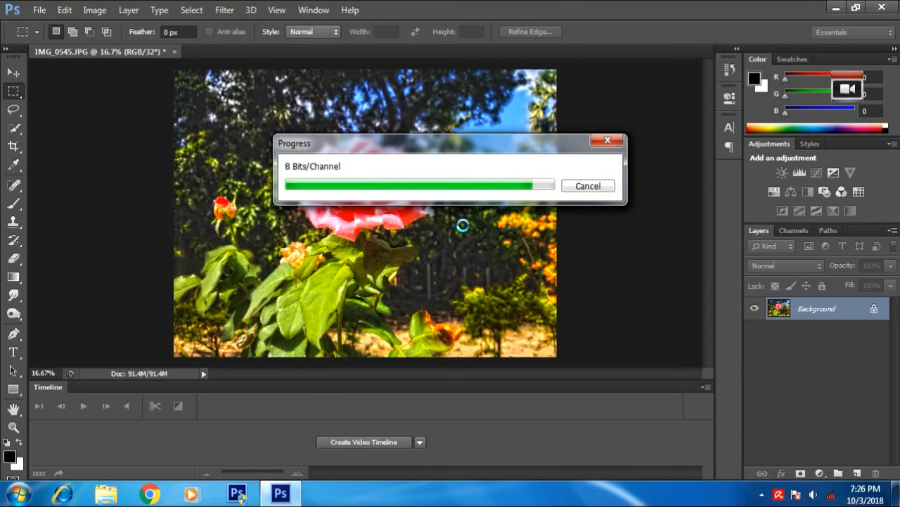
- Save the toned rose photo to the Desktop as a JPEG named gfgdf, accepting the JPEG options
{"action": "left_click", "coordinate": [39, 10]}
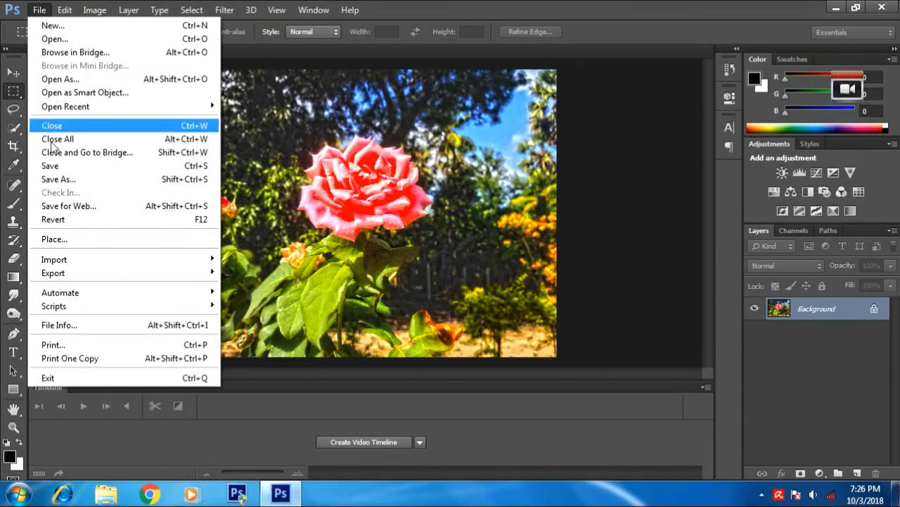
{"action": "left_click", "coordinate": [57, 181]}
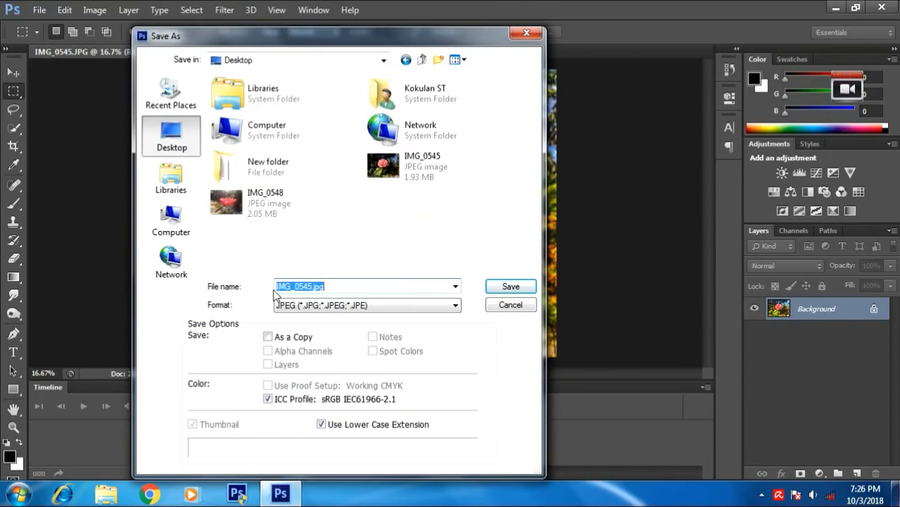
{"action": "type", "text": "jfgdf"}
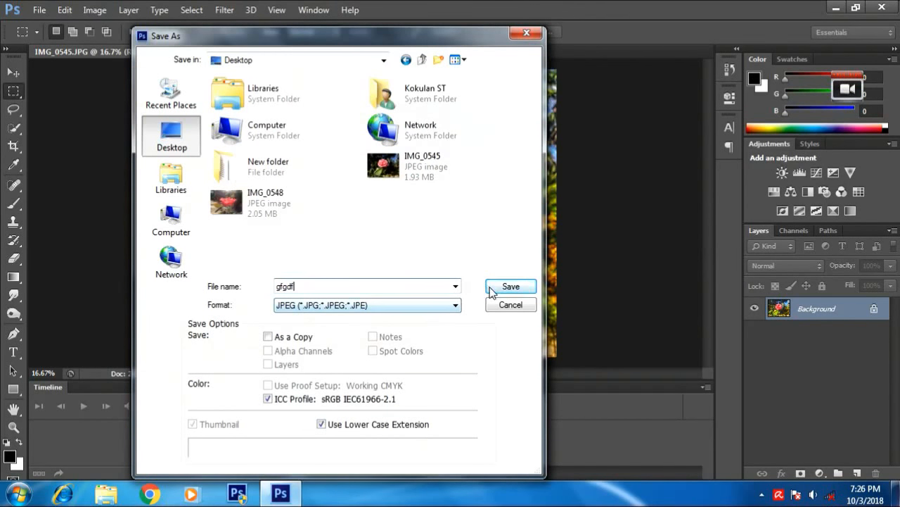
{"action": "left_click", "coordinate": [494, 287]}
{"action": "left_click", "coordinate": [533, 120]}
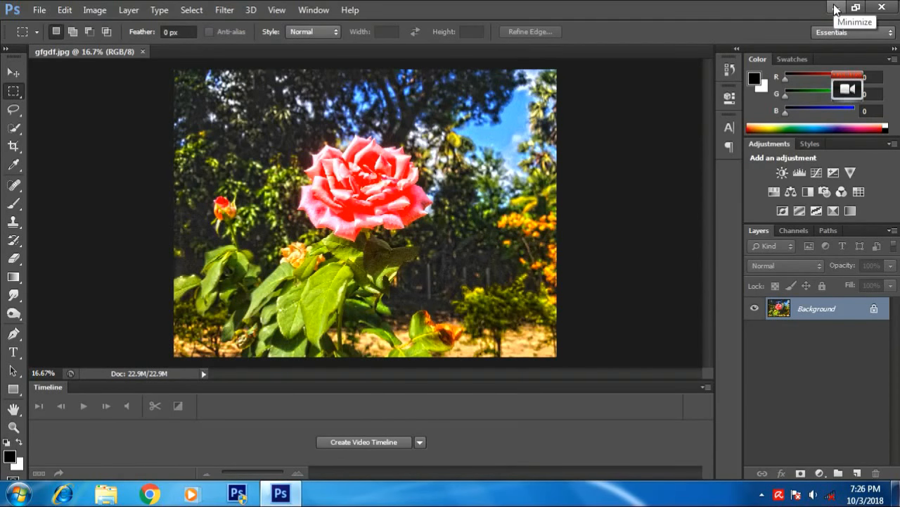
- Minimize Photoshop and open the original IMG_0545 and the toned gfgdf photo side by side in Windows Photo Viewer
{"action": "left_click", "coordinate": [836, 9]}
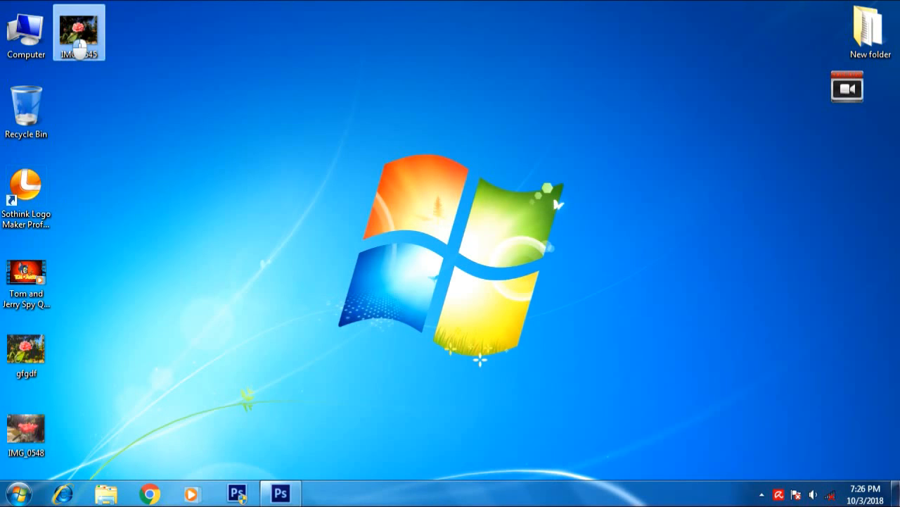
{"action": "double_click", "coordinate": [79, 48]}
{"action": "key", "text": "super+Right"}
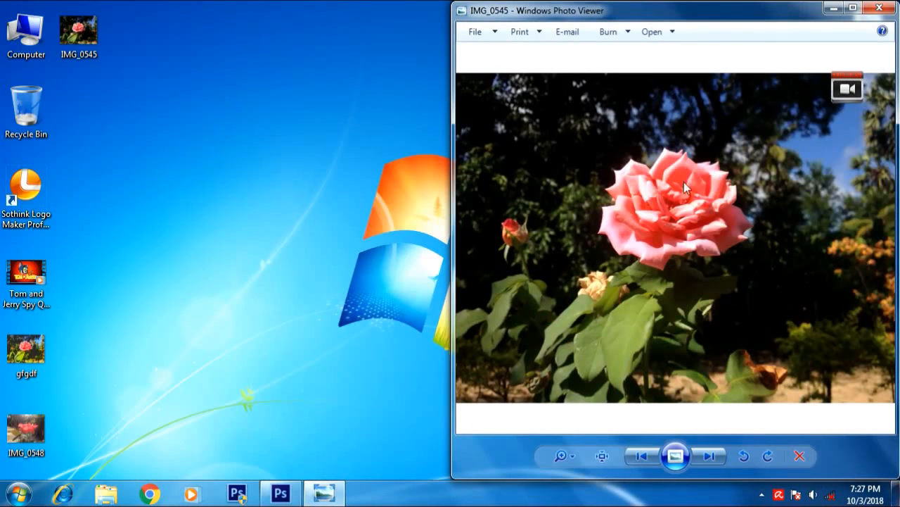
{"action": "double_click", "coordinate": [26, 350]}
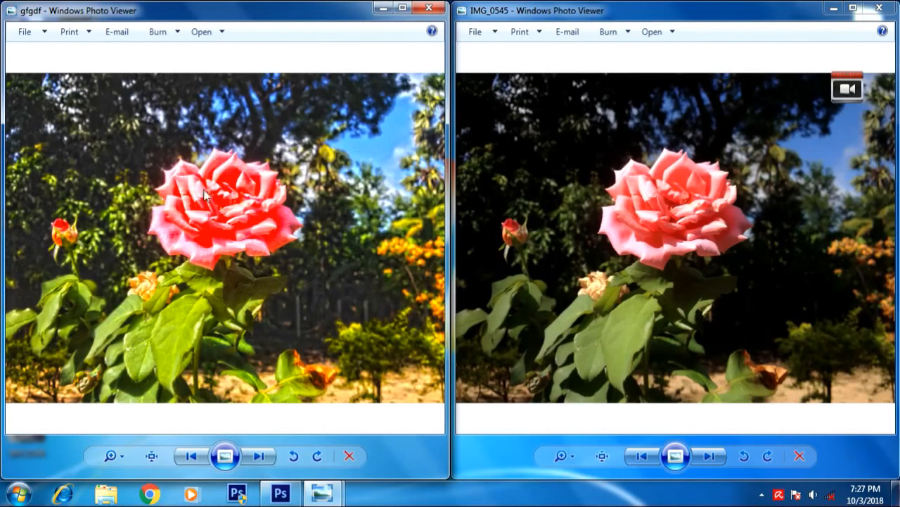
- Compare the large rose blossom up close in the toned photo and the original
{"action": "scroll", "coordinate": [206, 193], "scroll_direction": "up", "scroll_amount": 3}
{"action": "scroll", "coordinate": [699, 202], "scroll_direction": "up", "scroll_amount": 3}
{"action": "scroll", "coordinate": [702, 201], "scroll_direction": "down", "scroll_amount": 1}
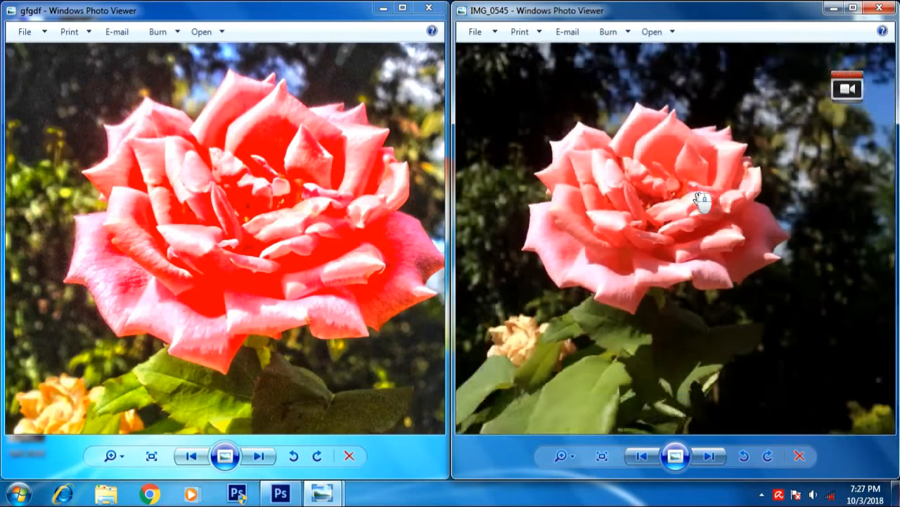
{"action": "scroll", "coordinate": [655, 204], "scroll_direction": "up", "scroll_amount": 1}
{"action": "left_click_drag", "start_coordinate": [662, 205], "coordinate": [694, 213]}
{"action": "left_click", "coordinate": [328, 248]}
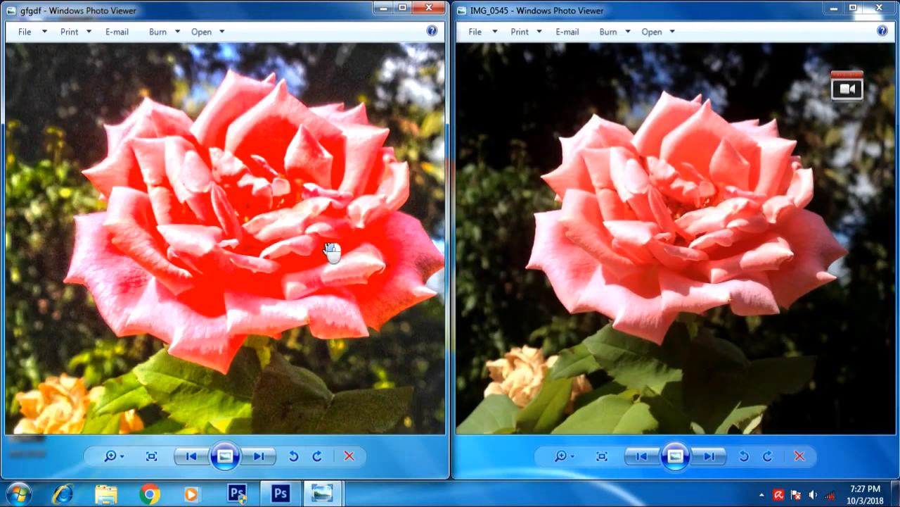
- Examine the lower petals and the leaves just beneath the blossom in the toned photo against the original
{"action": "scroll", "coordinate": [236, 239], "scroll_direction": "down", "scroll_amount": 1}
{"action": "scroll", "coordinate": [169, 380], "scroll_direction": "up", "scroll_amount": 3}
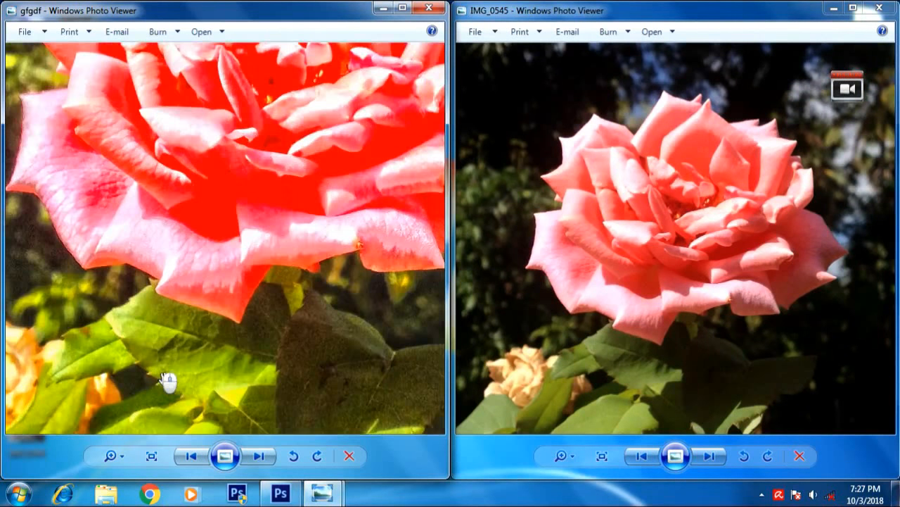
{"action": "scroll", "coordinate": [176, 305], "scroll_direction": "down", "scroll_amount": 2}
{"action": "scroll", "coordinate": [207, 316], "scroll_direction": "up", "scroll_amount": 3}
{"action": "scroll", "coordinate": [207, 315], "scroll_direction": "down", "scroll_amount": 3}
{"action": "scroll", "coordinate": [206, 317], "scroll_direction": "up", "scroll_amount": 1}
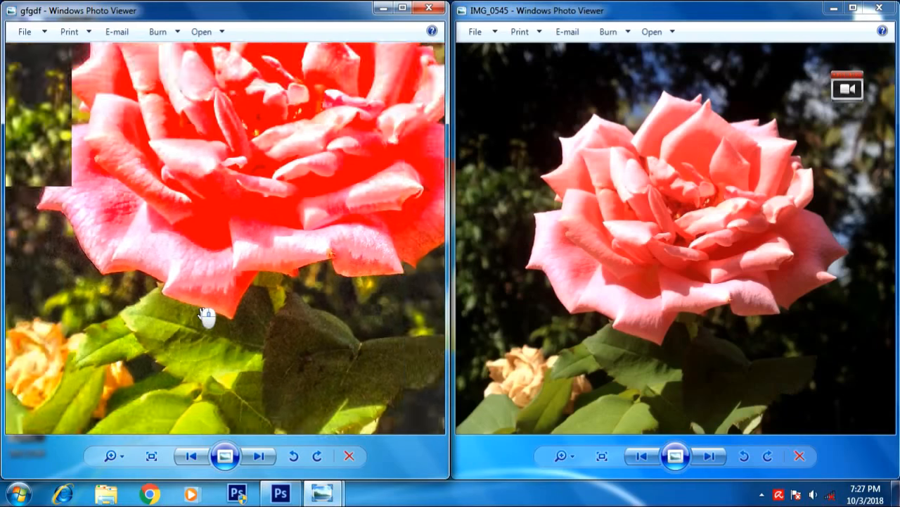
{"action": "scroll", "coordinate": [205, 314], "scroll_direction": "down", "scroll_amount": 3}
{"action": "scroll", "coordinate": [148, 349], "scroll_direction": "up", "scroll_amount": 3}
{"action": "left_click_drag", "start_coordinate": [831, 379], "coordinate": [820, 375]}
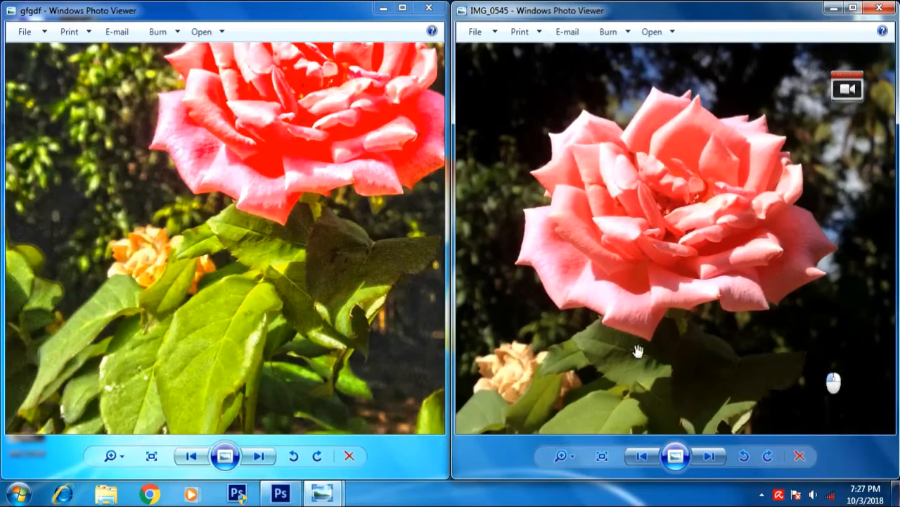
- Compare the green foliage below the rose in both photos
{"action": "left_click_drag", "start_coordinate": [595, 347], "coordinate": [634, 175]}
{"action": "scroll", "coordinate": [581, 232], "scroll_direction": "down", "scroll_amount": 1}
{"action": "left_click_drag", "start_coordinate": [257, 355], "coordinate": [307, 181]}
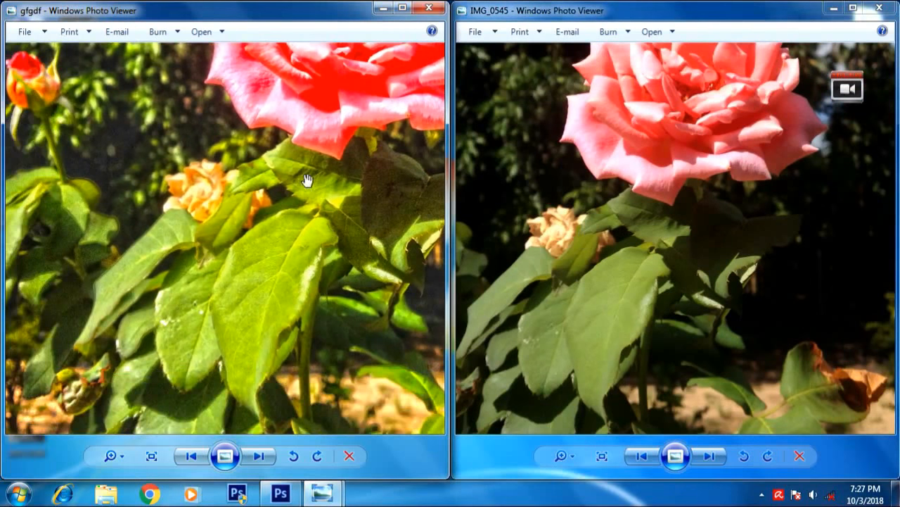
{"action": "left_click_drag", "start_coordinate": [645, 374], "coordinate": [666, 291]}
{"action": "scroll", "coordinate": [669, 291], "scroll_direction": "down", "scroll_amount": 3}
{"action": "left_click", "coordinate": [223, 294]}
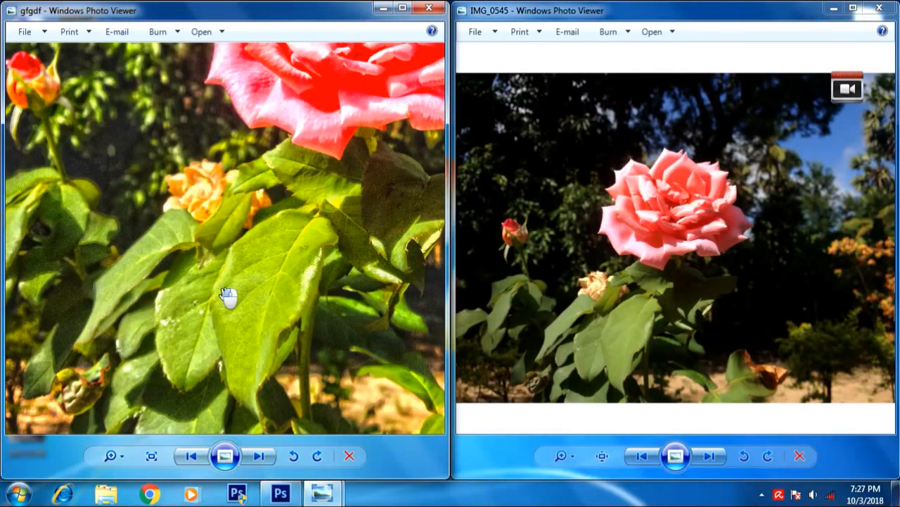
{"action": "scroll", "coordinate": [229, 297], "scroll_direction": "down", "scroll_amount": 3}
- Compare the small rosebud beside the large blossom in both photos at high magnification
{"action": "scroll", "coordinate": [58, 250], "scroll_direction": "up", "scroll_amount": 5}
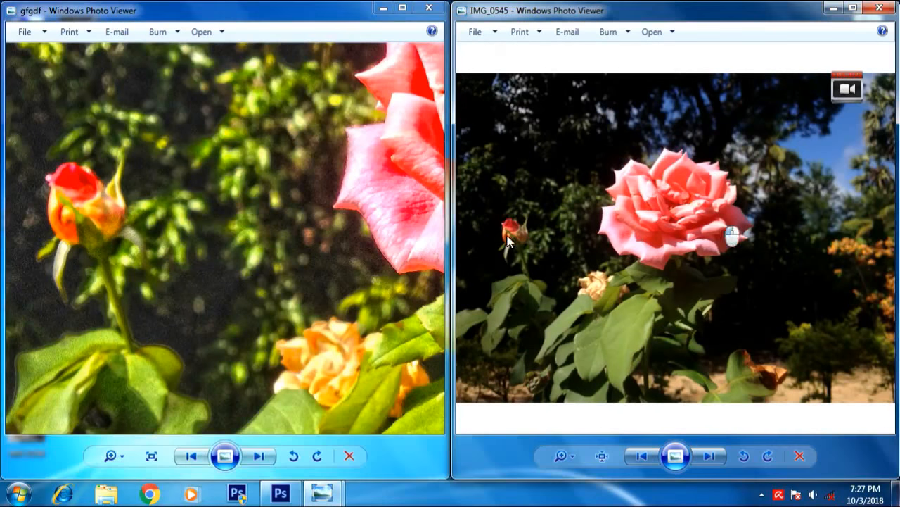
{"action": "scroll", "coordinate": [511, 237], "scroll_direction": "up", "scroll_amount": 5}
{"action": "scroll", "coordinate": [46, 202], "scroll_direction": "up", "scroll_amount": 2}
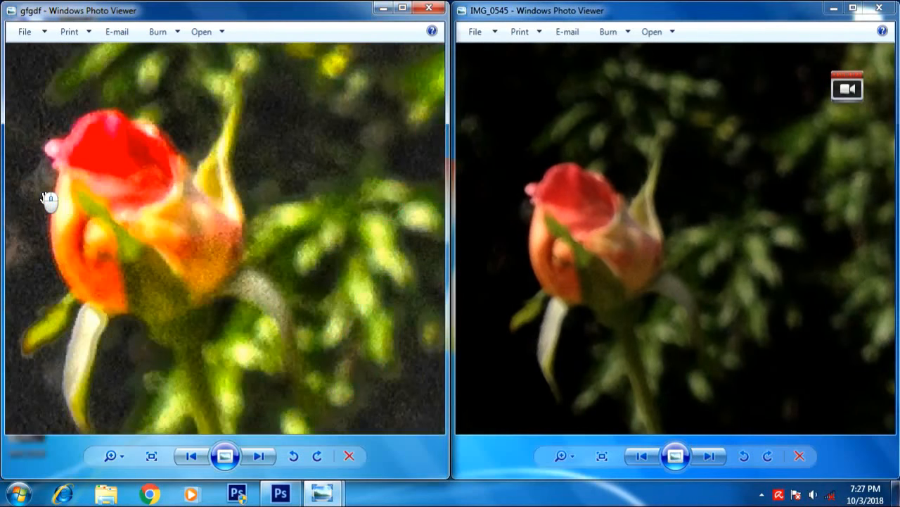
- Compare the inner petals at the rose's centre in both photos up close, and close both viewer windows
{"action": "scroll", "coordinate": [47, 200], "scroll_direction": "down", "scroll_amount": 4}
{"action": "scroll", "coordinate": [270, 200], "scroll_direction": "up", "scroll_amount": 2}
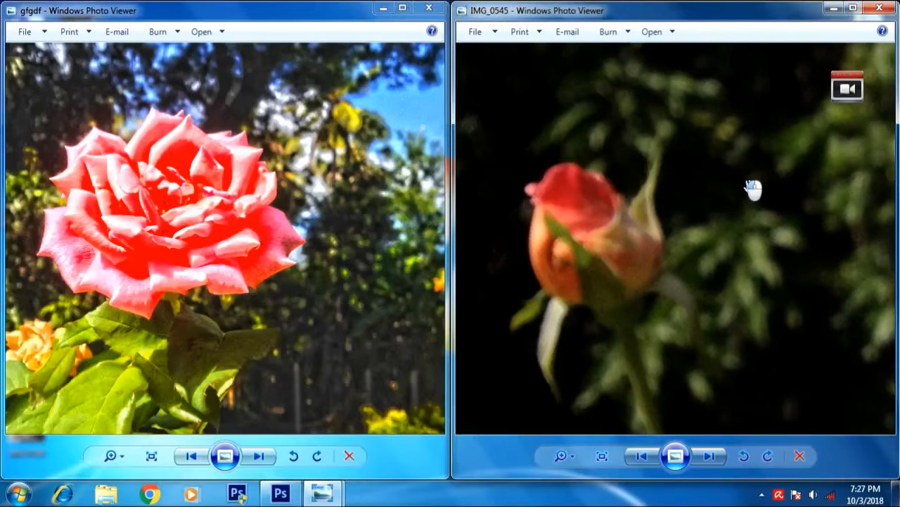
{"action": "scroll", "coordinate": [754, 188], "scroll_direction": "down", "scroll_amount": 5}
{"action": "scroll", "coordinate": [741, 204], "scroll_direction": "up", "scroll_amount": 5}
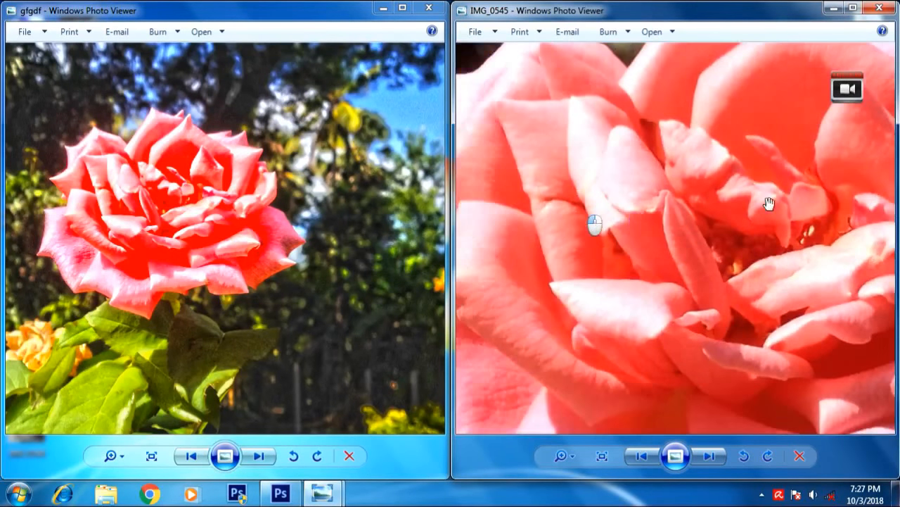
{"action": "scroll", "coordinate": [135, 208], "scroll_direction": "up", "scroll_amount": 4}
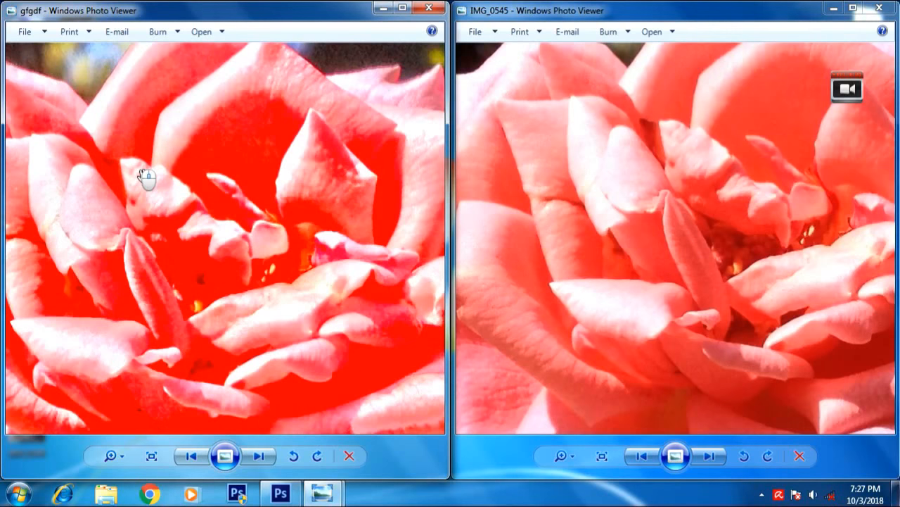
{"action": "scroll", "coordinate": [142, 175], "scroll_direction": "down", "scroll_amount": 1}
{"action": "scroll", "coordinate": [143, 175], "scroll_direction": "down", "scroll_amount": 3}
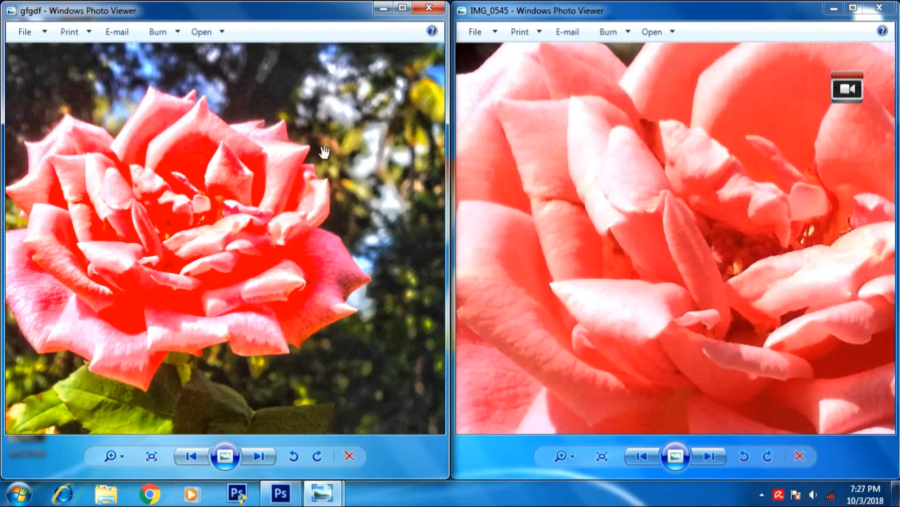
{"action": "left_click", "coordinate": [879, 8]}
{"action": "left_click", "coordinate": [434, 8]}
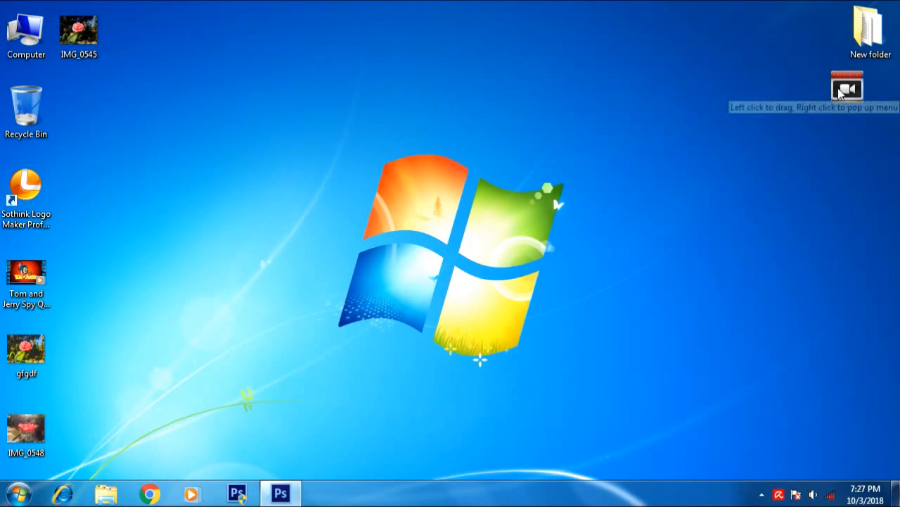
{"action": "right_click", "coordinate": [846, 92]}
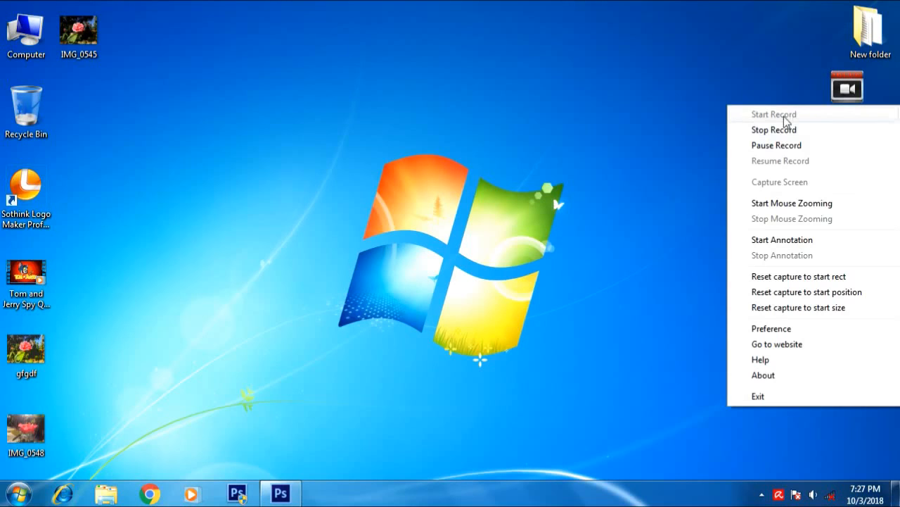
{"action": "left_click", "coordinate": [781, 133]}
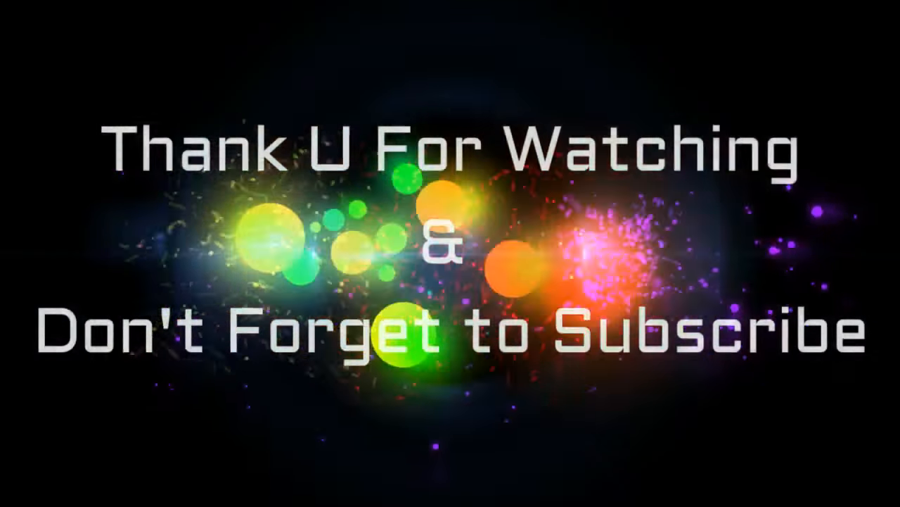